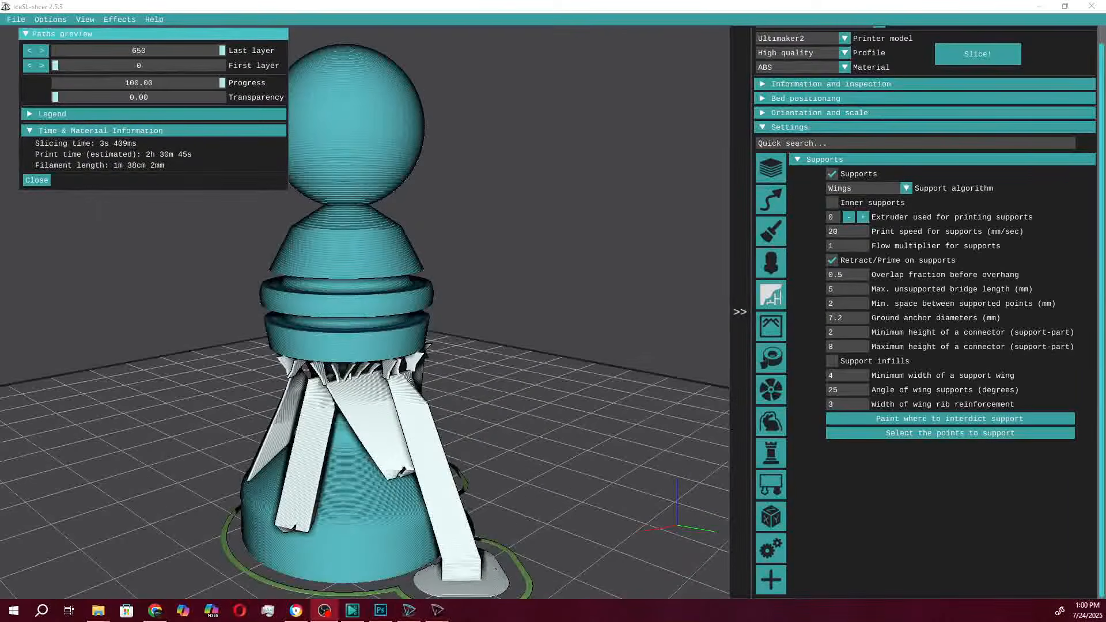
# Step: Lower the last layer in the paths preview to 0 to expose the bare pawn model
pyautogui.moveTo(484, 403); pyautogui.dragTo(427, 406)
pyautogui.scroll(-2, 428, 406)
pyautogui.scroll(1, 600, 428)
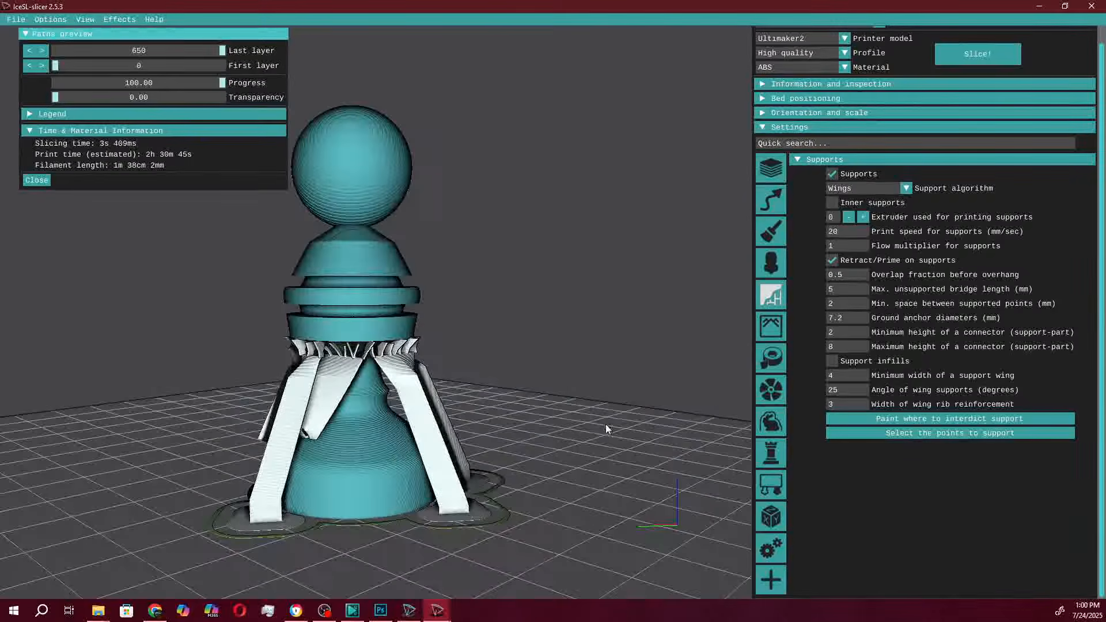
pyautogui.click(927, 419)
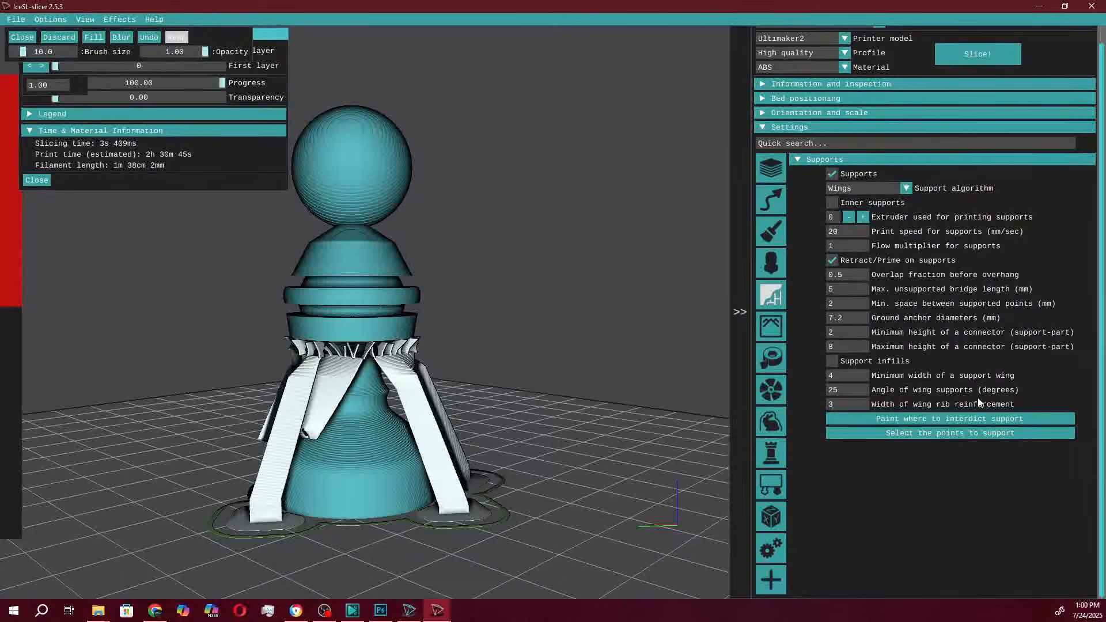
pyautogui.click(22, 37)
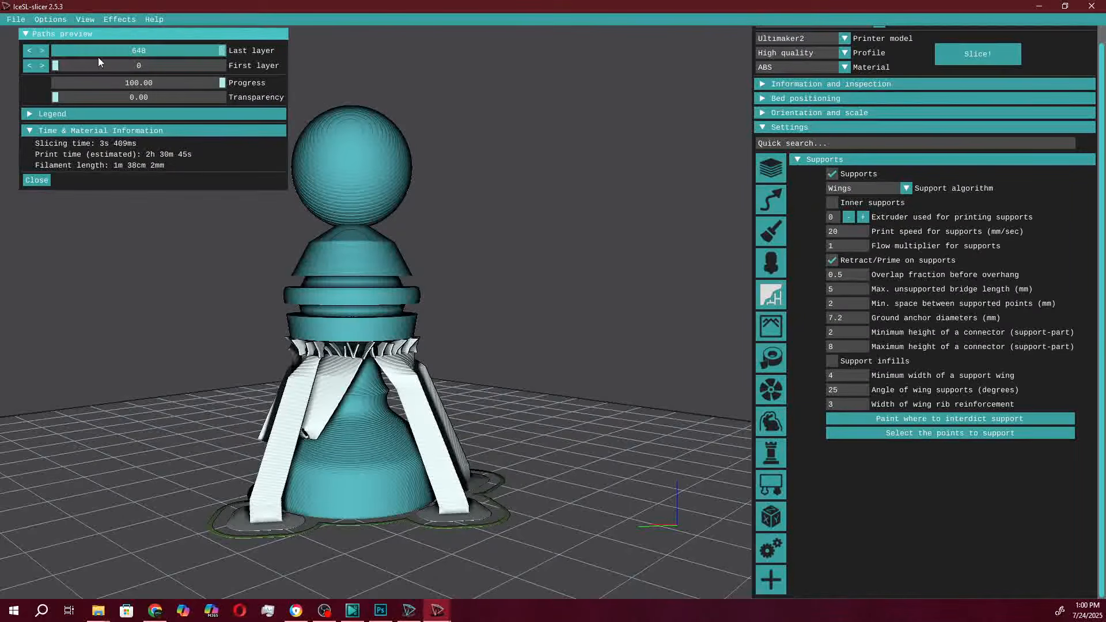
pyautogui.moveTo(115, 55); pyautogui.dragTo(25, 57)
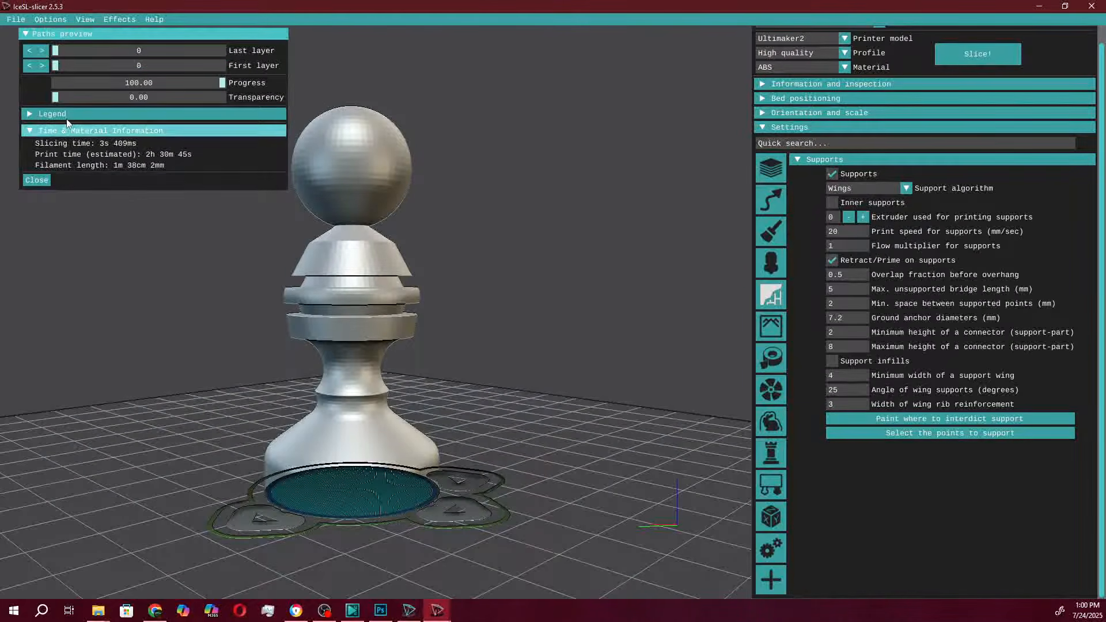
# Step: Paint support-interdiction areas over the pawn's ball head, the cone beneath it and the collar rings, and close the painting mode
pyautogui.click(924, 419)
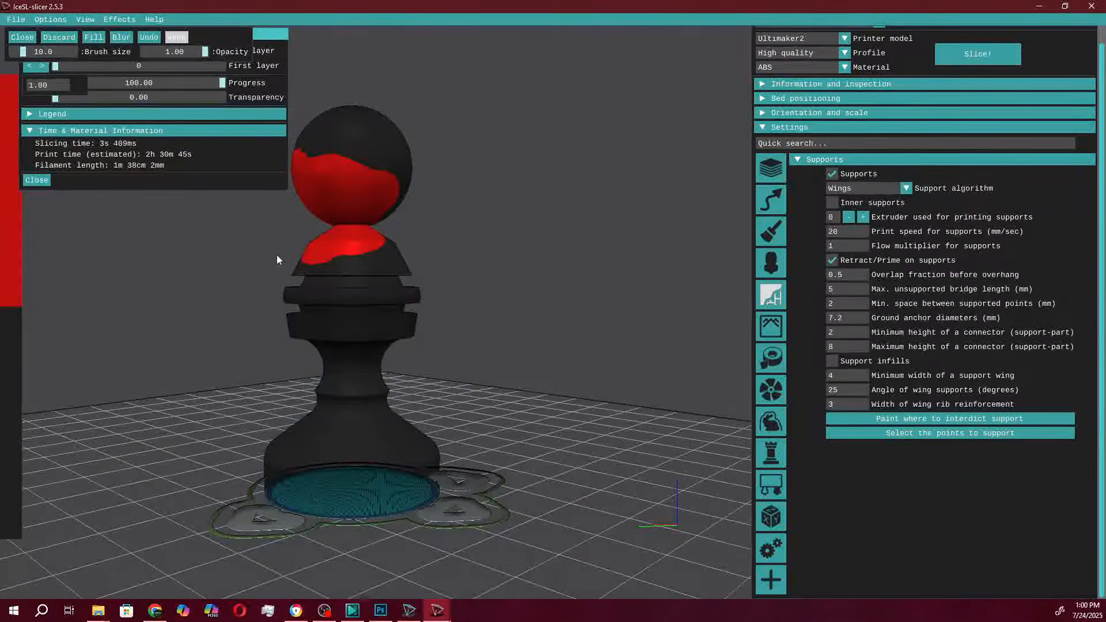
pyautogui.moveTo(309, 334)
pyautogui.mouseDown()
pyautogui.moveTo(305, 282)
pyautogui.moveTo(298, 316)
pyautogui.moveTo(404, 337)
pyautogui.mouseUp()
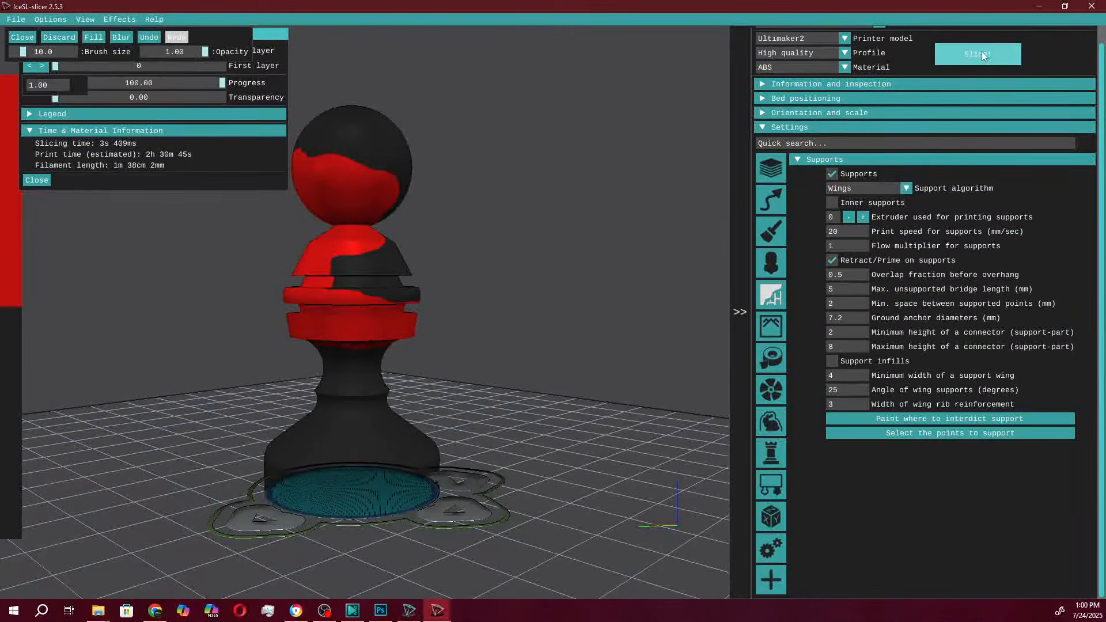
pyautogui.click(22, 37)
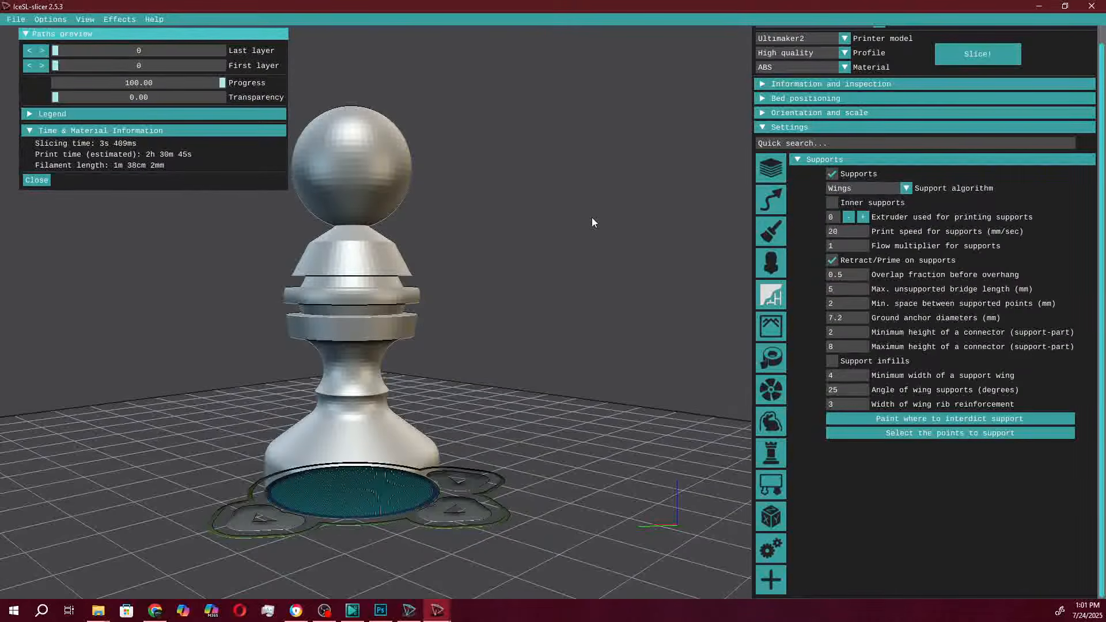
# Step: Re-slice the pawn with the painted areas and preview its paths up to layer 372
pyautogui.click(43, 183)
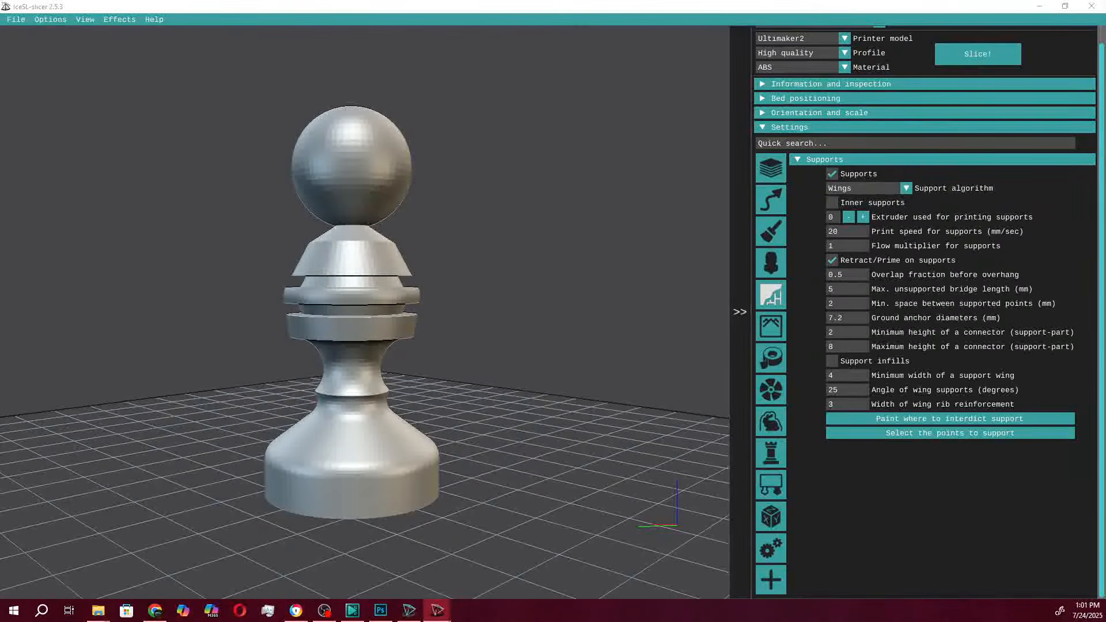
pyautogui.click(978, 54)
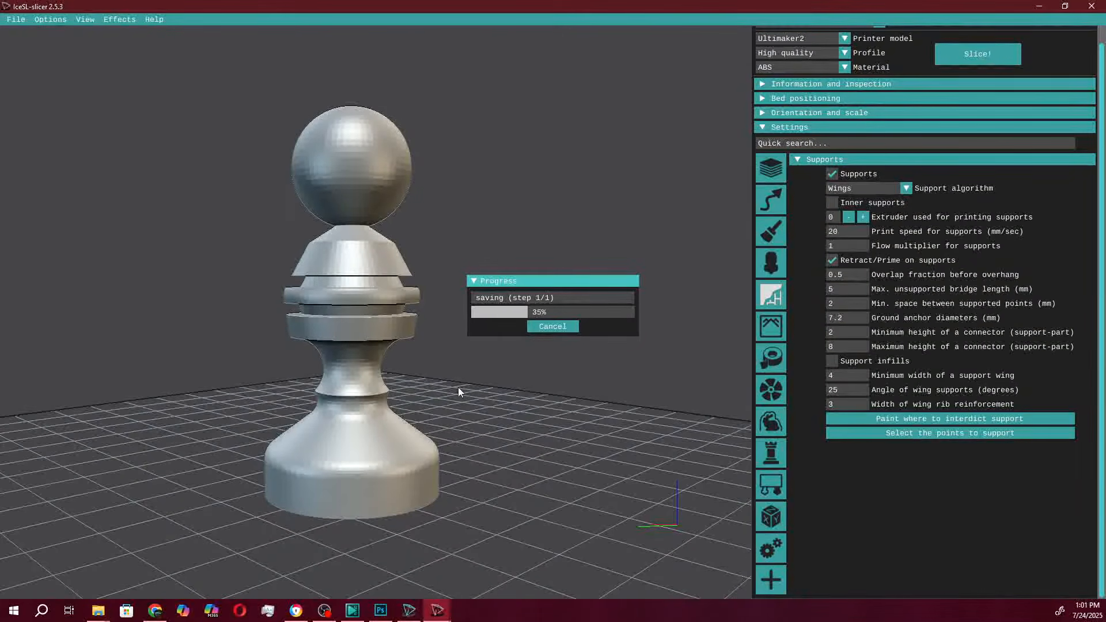
pyautogui.moveTo(243, 381); pyautogui.dragTo(443, 408)
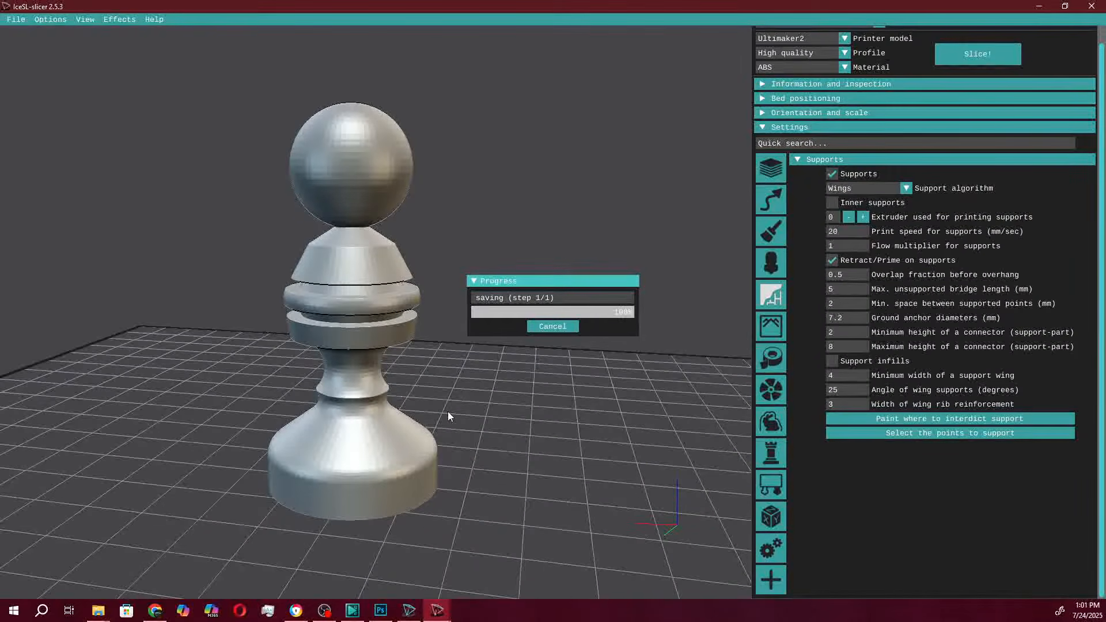
pyautogui.moveTo(55, 50); pyautogui.dragTo(151, 51)
pyautogui.moveTo(473, 291); pyautogui.dragTo(105, 190)
pyautogui.moveTo(515, 369)
pyautogui.mouseDown()
pyautogui.moveTo(286, 373)
pyautogui.moveTo(620, 305)
pyautogui.mouseUp()
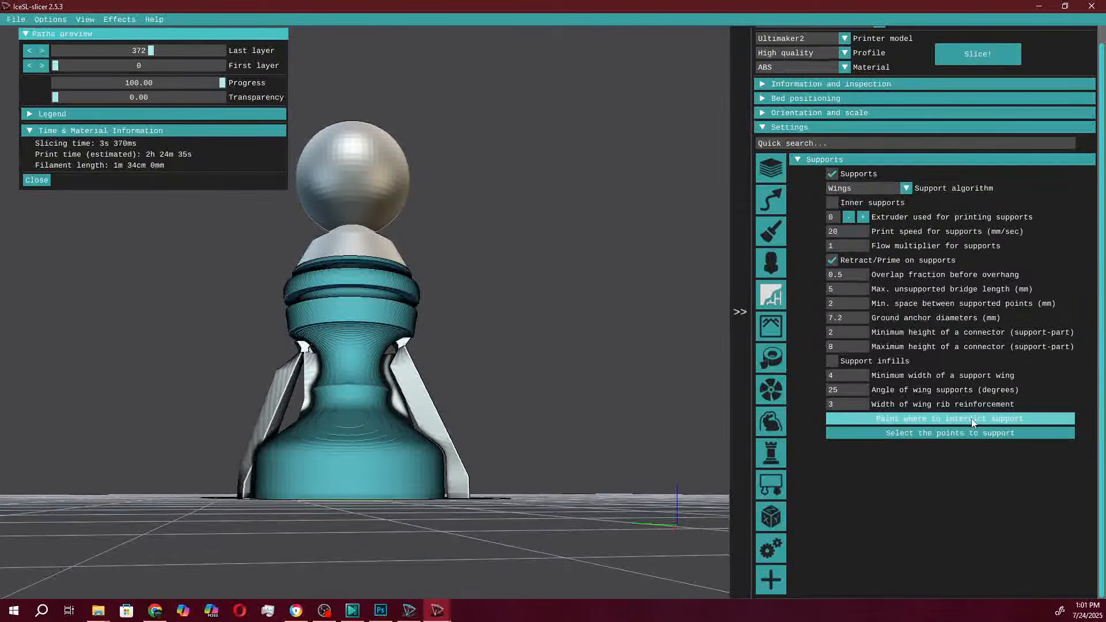
pyautogui.moveTo(458, 343); pyautogui.dragTo(514, 380)
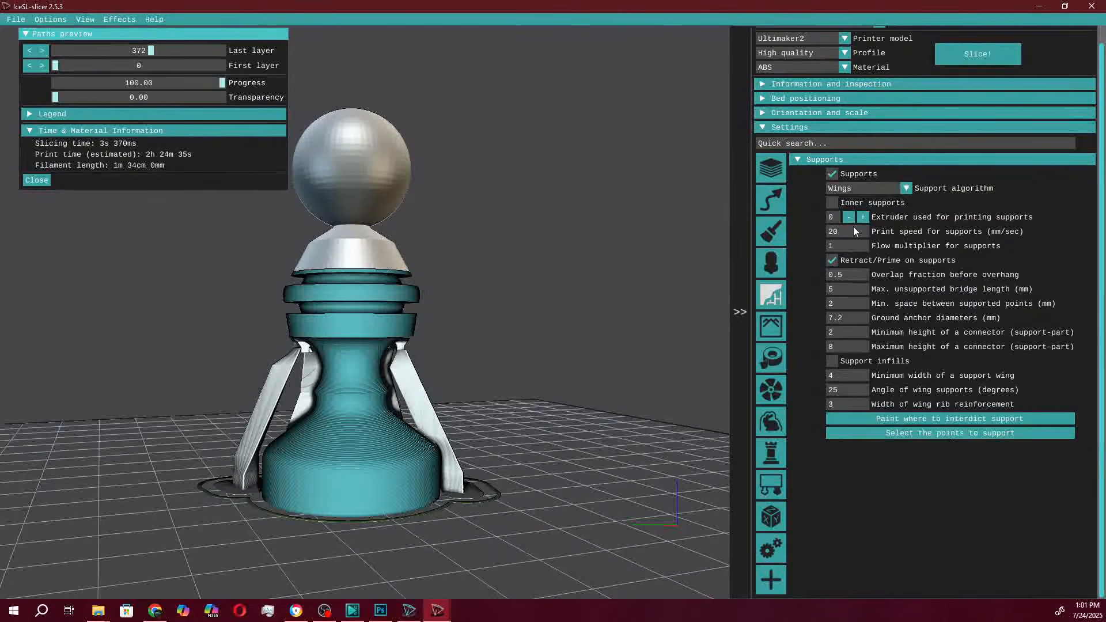
# Step: Select points to support along the underside of the pawn's ball head, and close the point selection
pyautogui.click(932, 433)
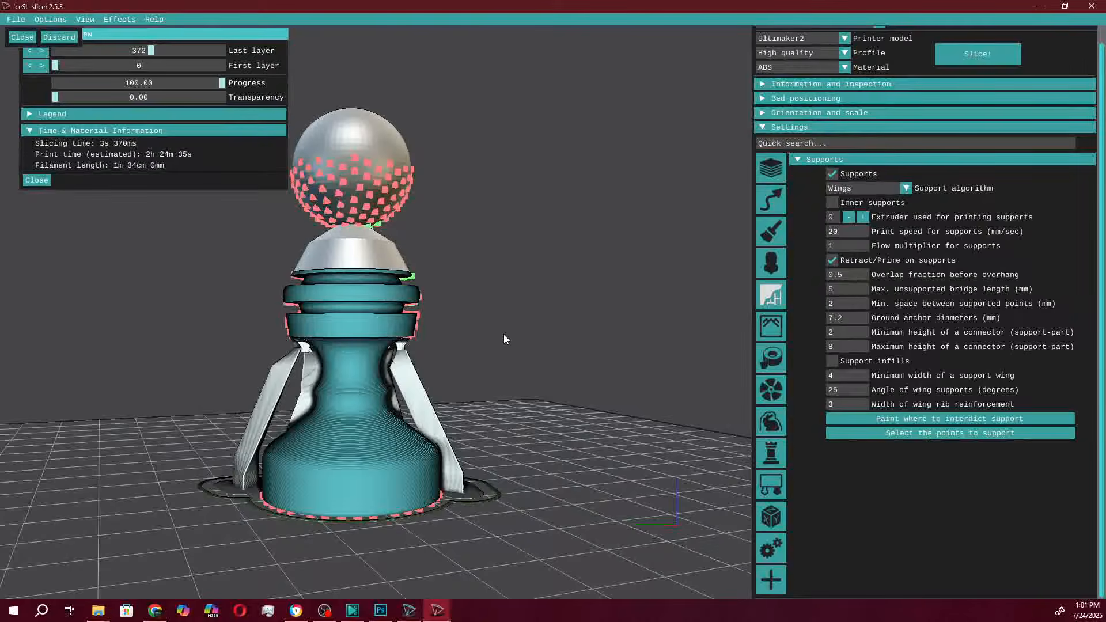
pyautogui.moveTo(503, 334); pyautogui.dragTo(578, 326)
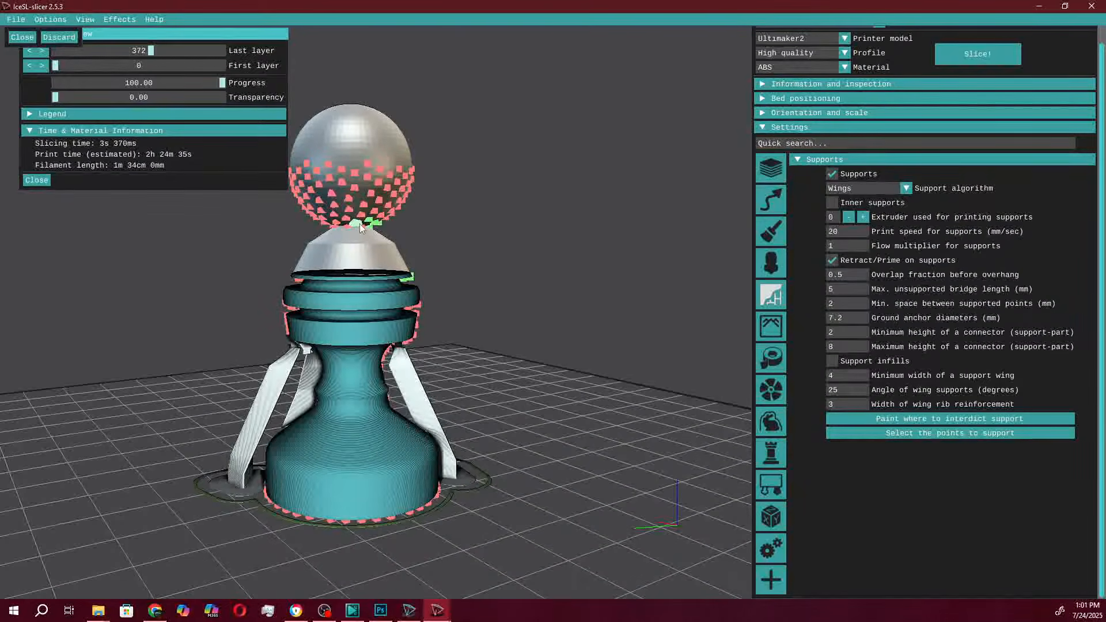
pyautogui.moveTo(354, 226)
pyautogui.mouseDown()
pyautogui.moveTo(739, 222)
pyautogui.moveTo(339, 223)
pyautogui.mouseUp()
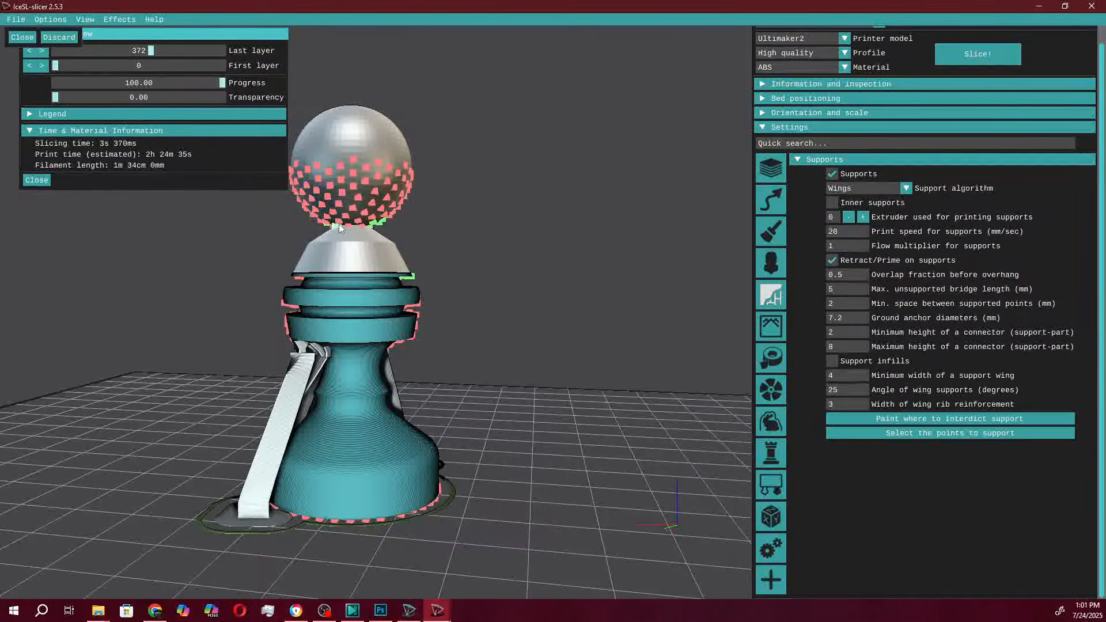
pyautogui.click(346, 220)
pyautogui.click(22, 37)
# Step: Re-slice the pawn with the selected support points and inspect its paths up to layer 592
pyautogui.click(37, 180)
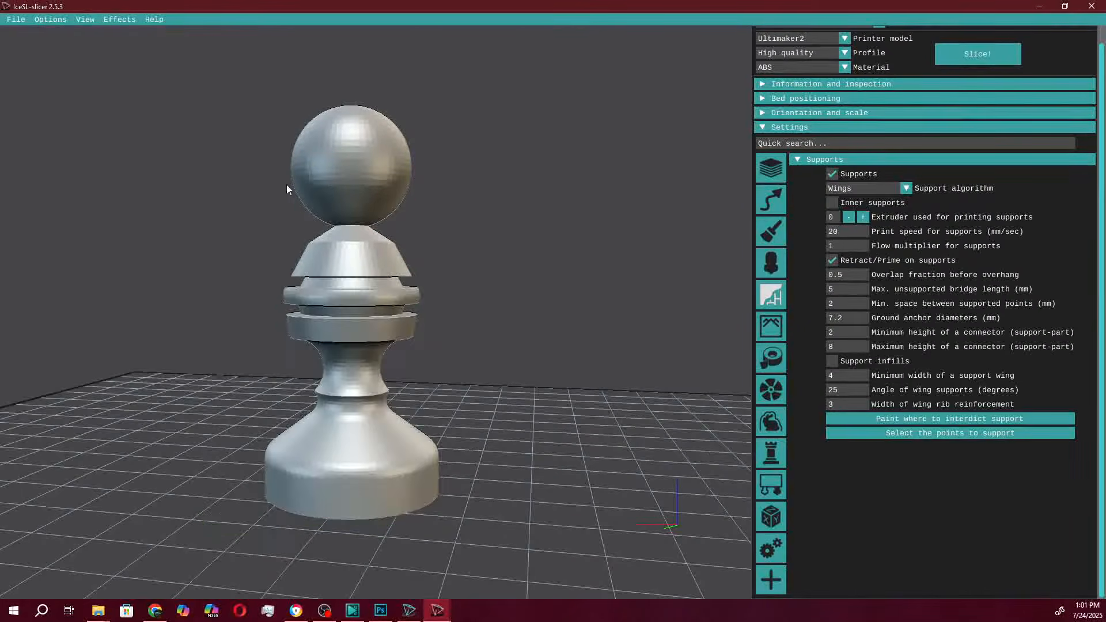
pyautogui.click(956, 58)
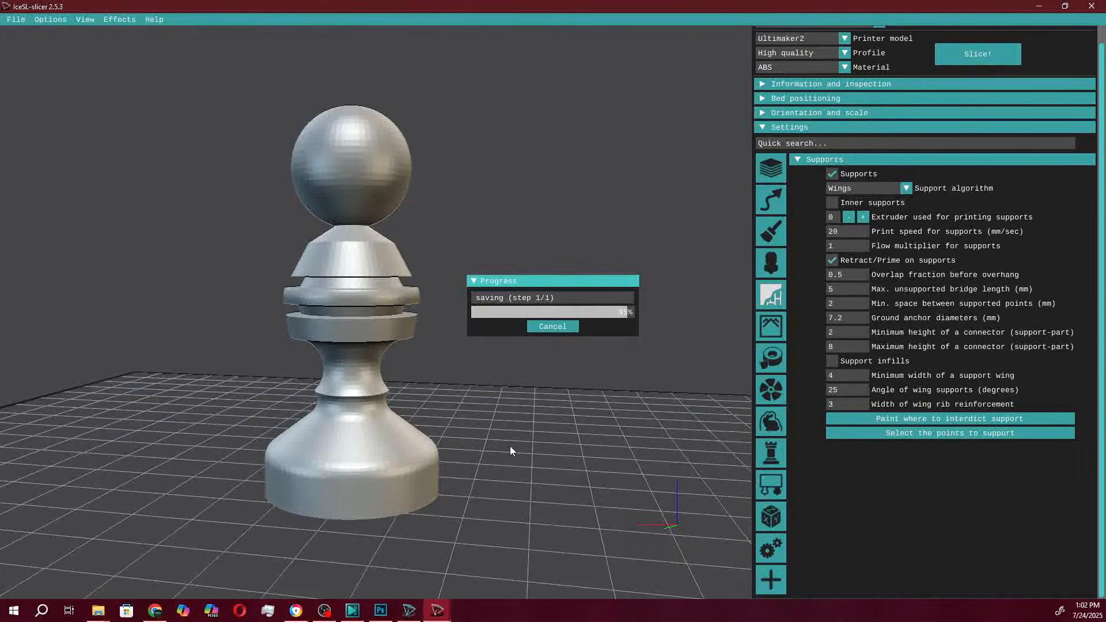
pyautogui.moveTo(571, 347); pyautogui.dragTo(467, 393)
pyautogui.moveTo(56, 50); pyautogui.dragTo(207, 50)
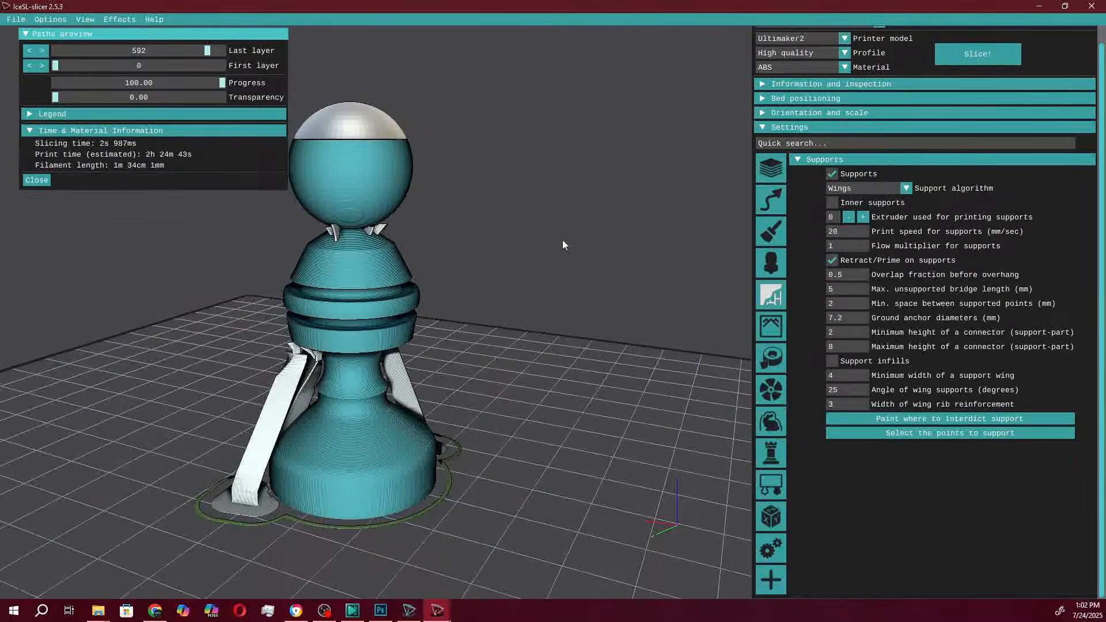
pyautogui.moveTo(562, 239); pyautogui.dragTo(335, 164)
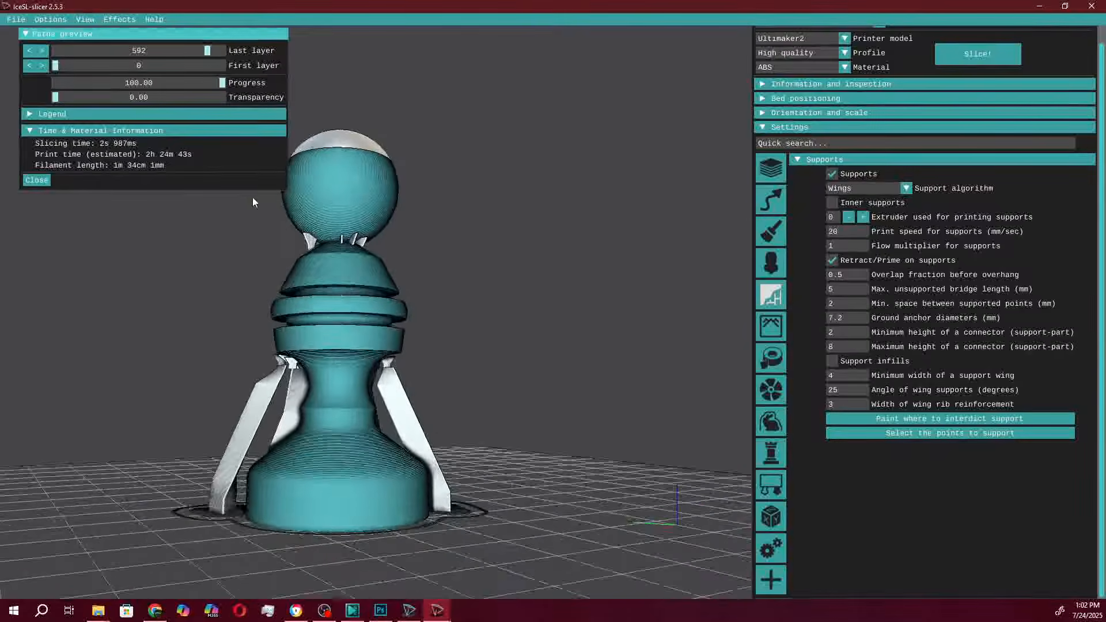
pyautogui.scroll(8, 320, 241)
pyautogui.scroll(-8, 320, 239)
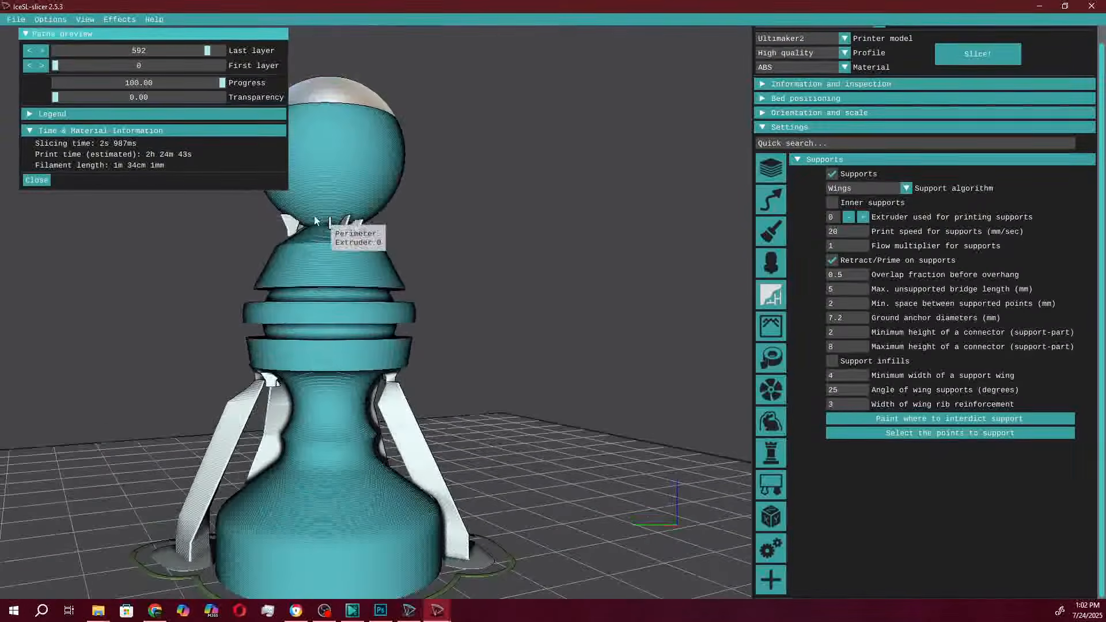
pyautogui.moveTo(452, 226); pyautogui.dragTo(199, 292)
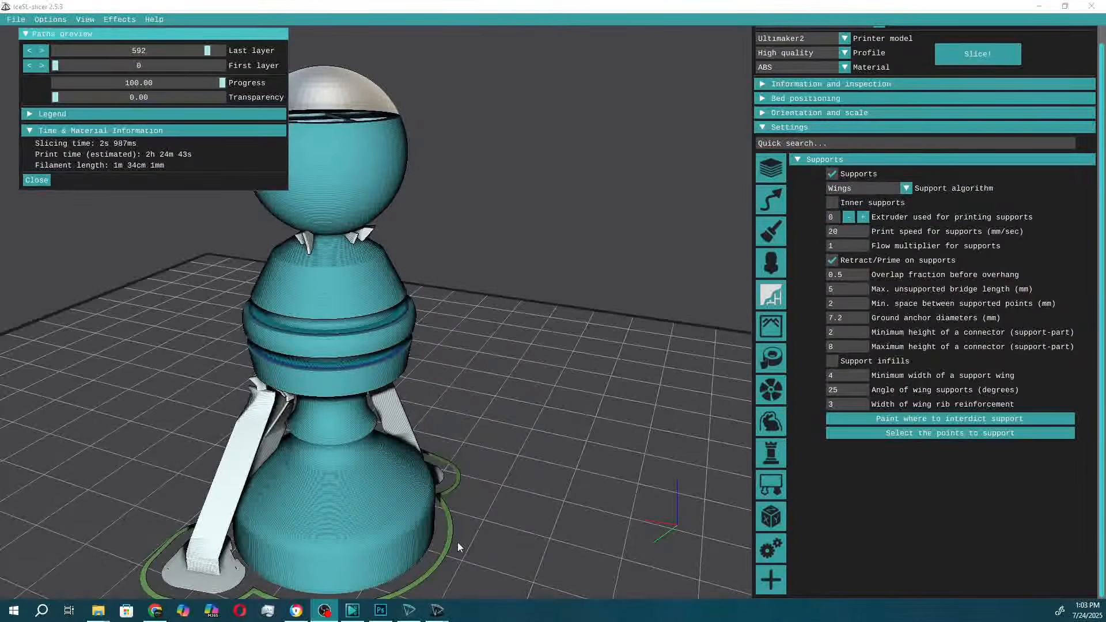
# Step: Switch to the IceSL script window and comment out line 10, emit(non,4), with "--" to show the mold's cavity
pyautogui.click(418, 615)
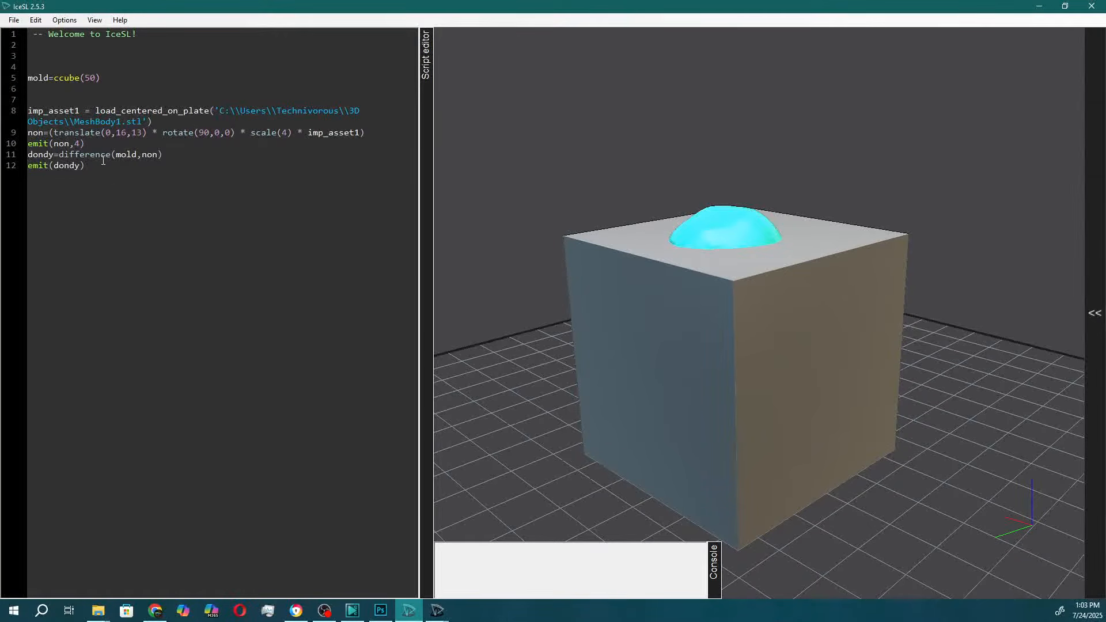
pyautogui.moveTo(485, 236); pyautogui.dragTo(1104, 222)
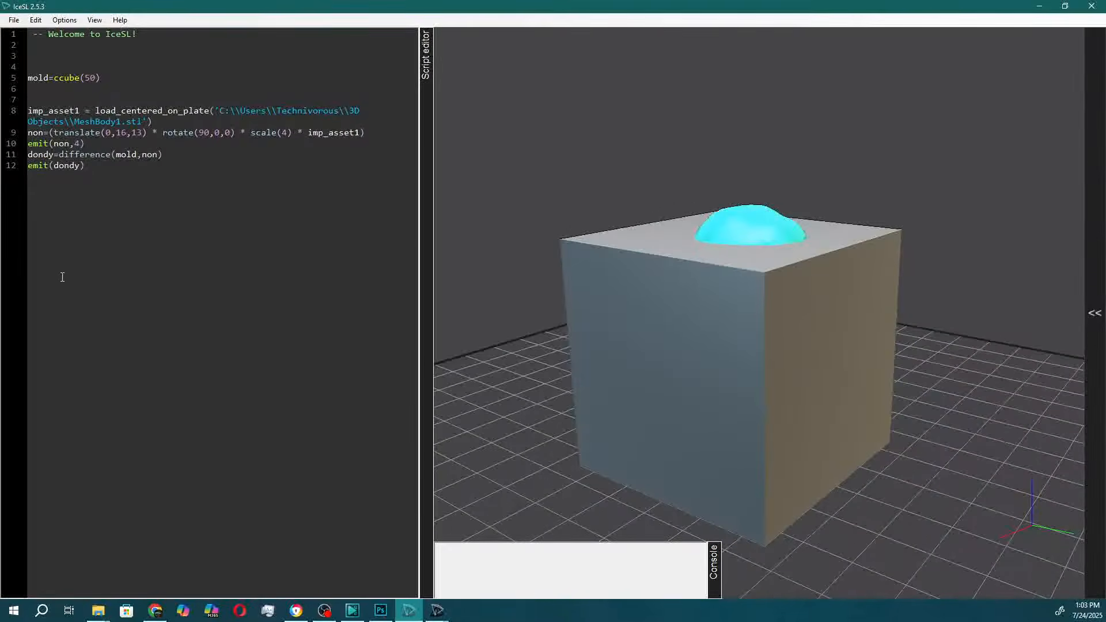
pyautogui.click(28, 143)
pyautogui.write('//')
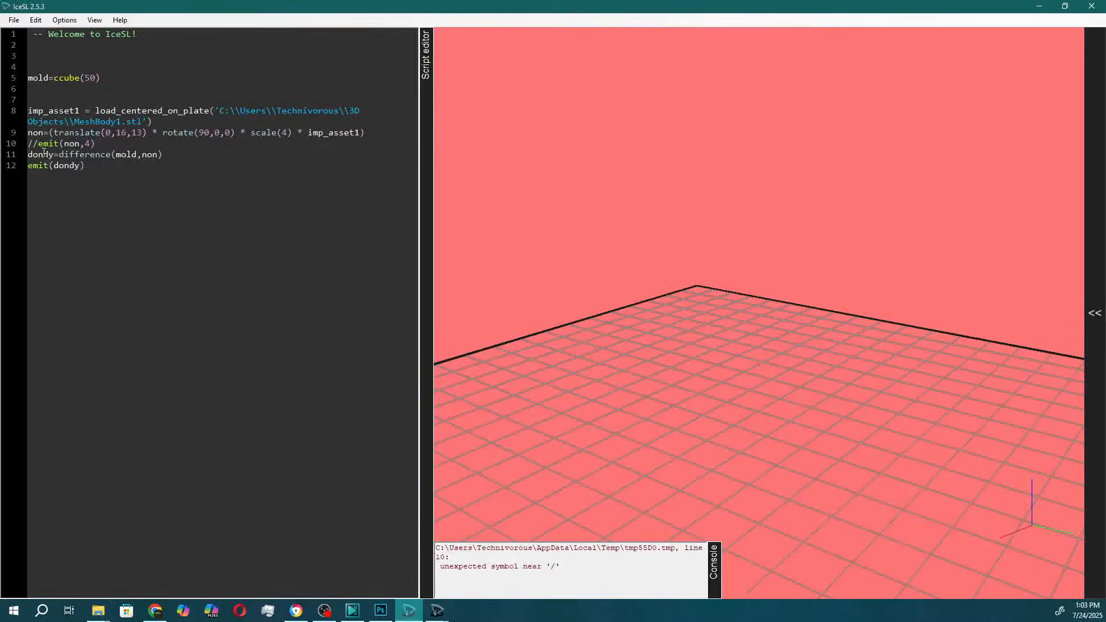
pyautogui.write('--')
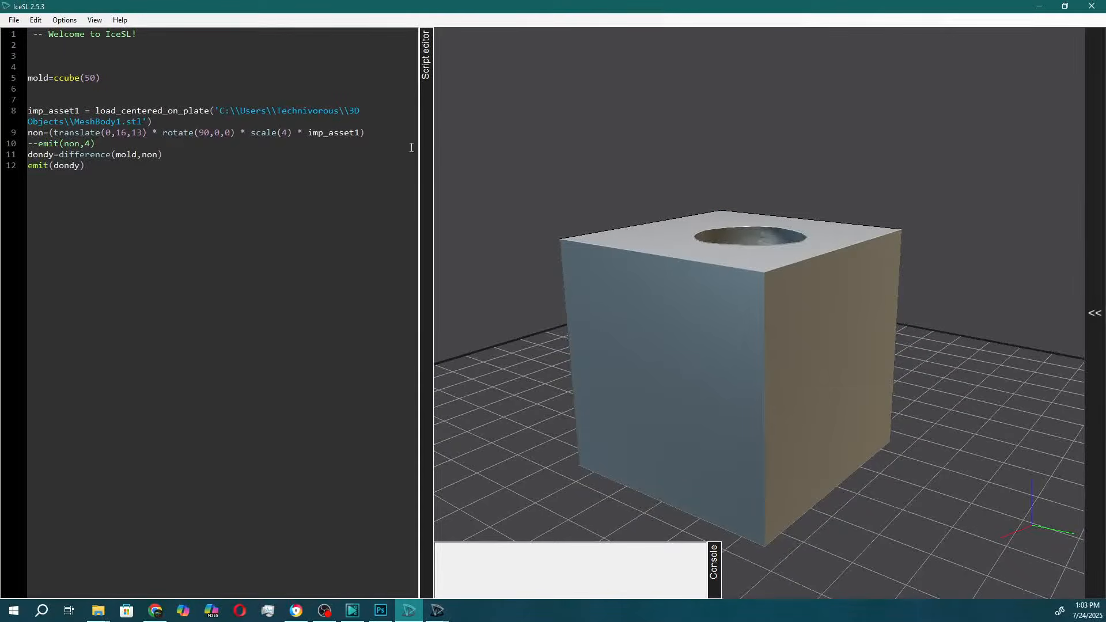
pyautogui.moveTo(459, 153); pyautogui.dragTo(360, 191)
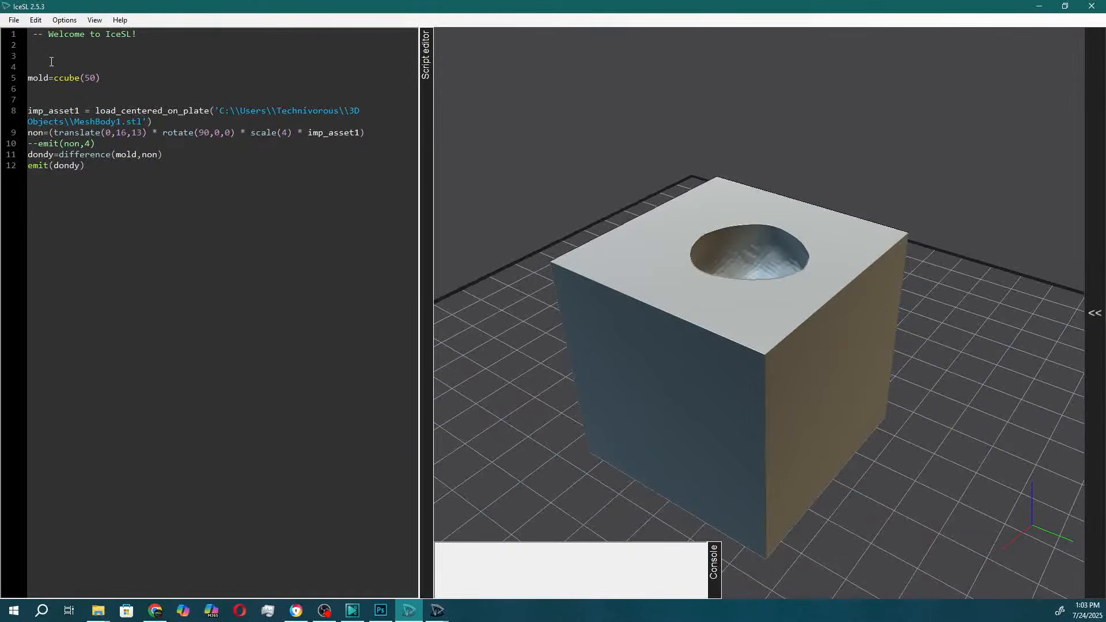
pyautogui.moveTo(703, 297); pyautogui.dragTo(659, 386)
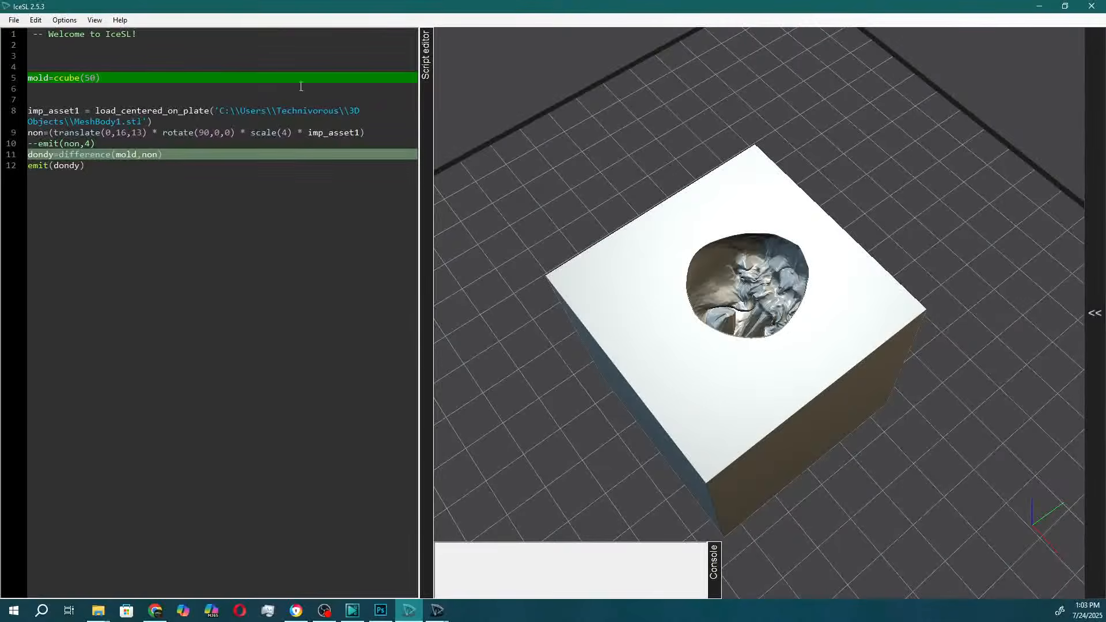
# Step: Comment out emit(dondy) on line 12 and re-enable emit(non,4) on line 10 to show only the imported skull
pyautogui.click(162, 186)
pyautogui.click(28, 165)
pyautogui.write('--')
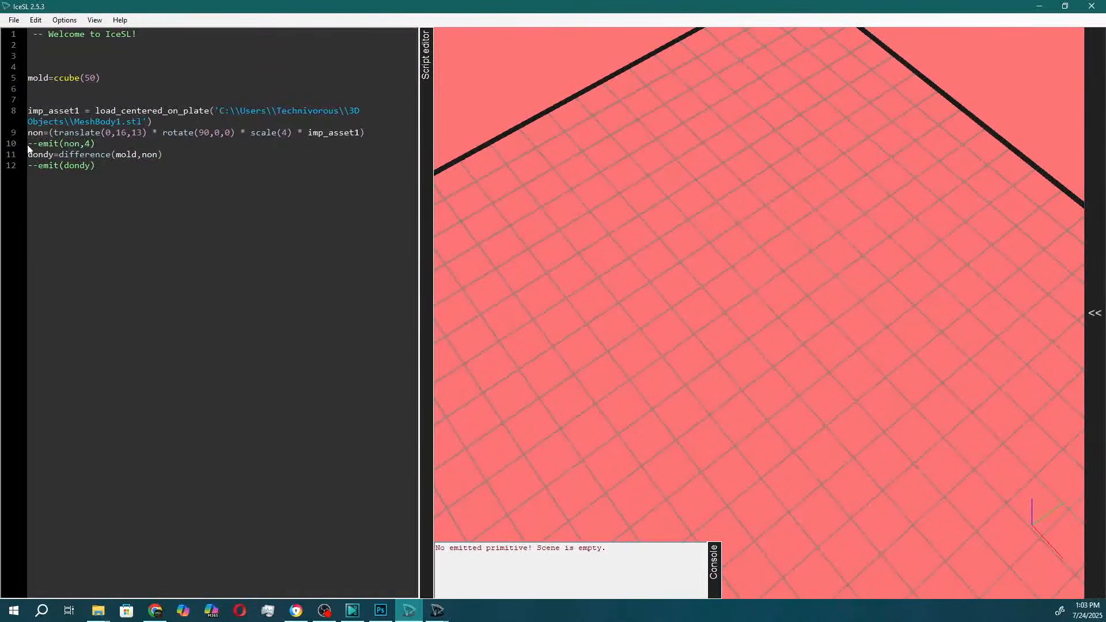
pyautogui.rightClick(28, 145)
pyautogui.click(38, 143)
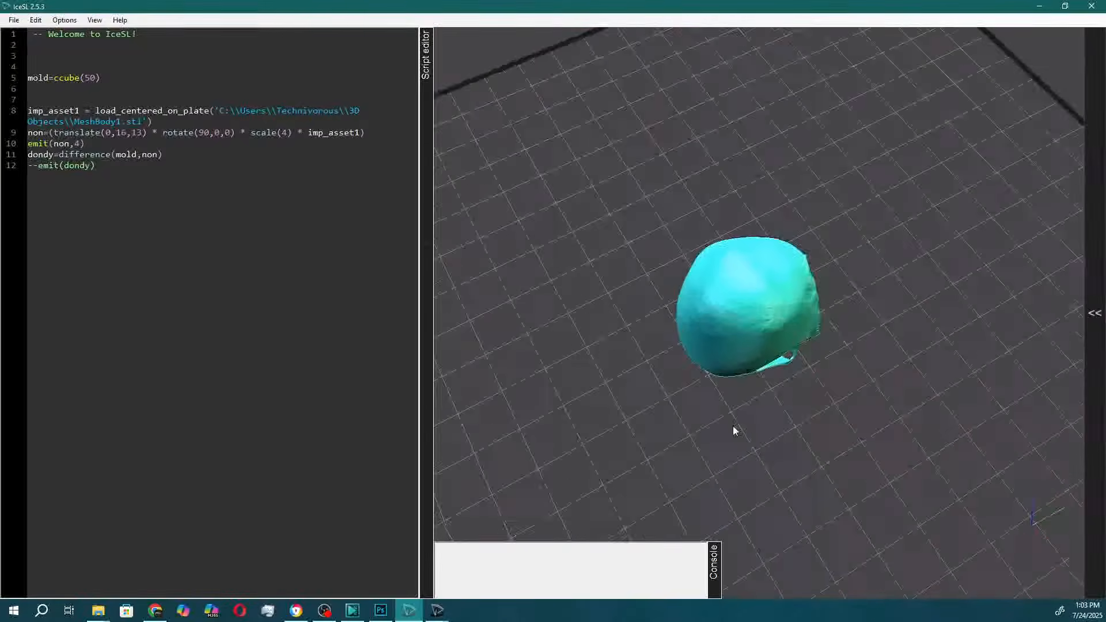
pyautogui.moveTo(733, 430); pyautogui.dragTo(837, 478)
pyautogui.click(13, 20)
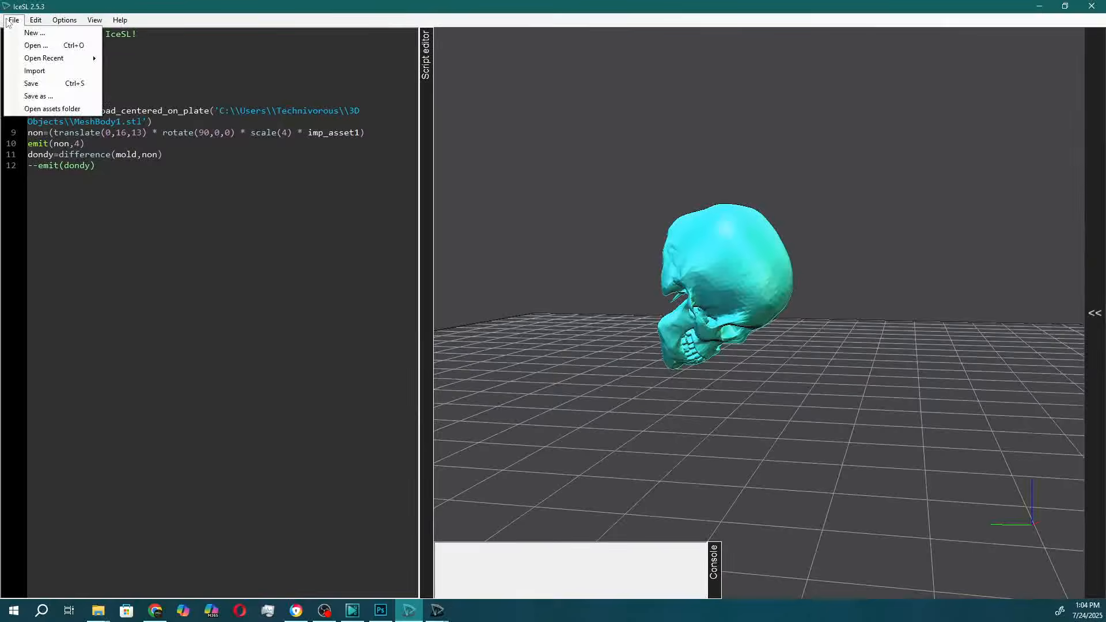
pyautogui.click(33, 48)
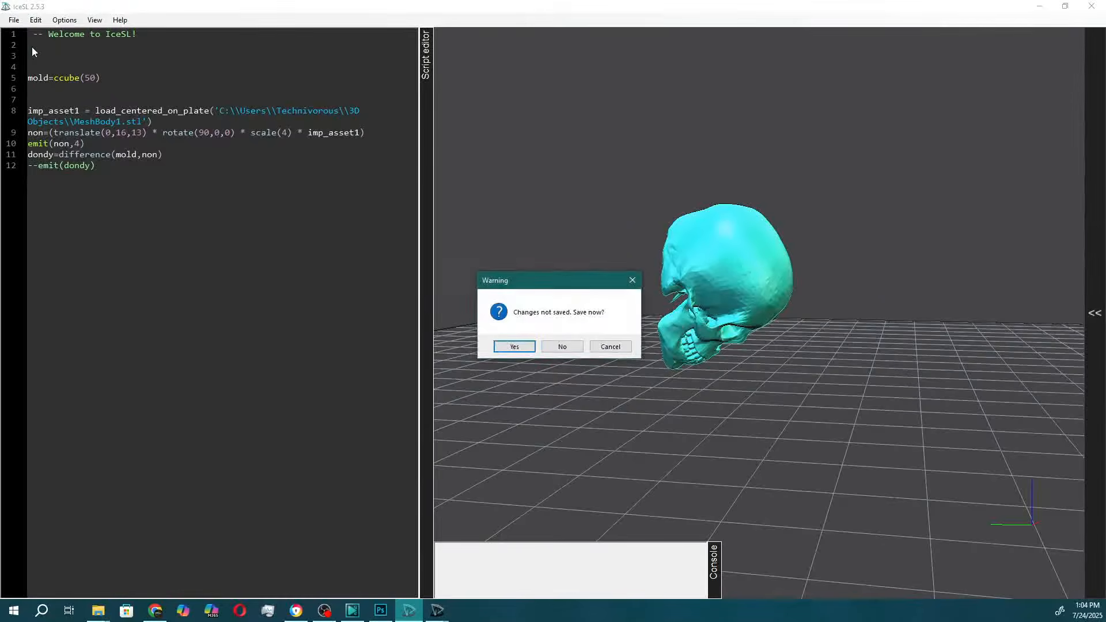
pyautogui.click(562, 347)
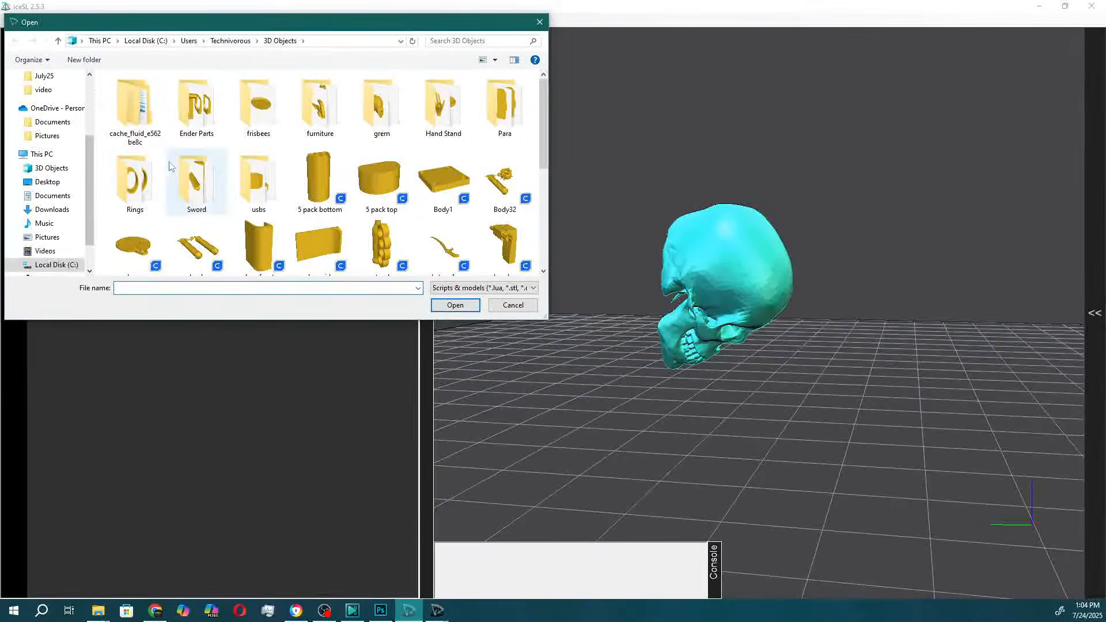
pyautogui.scroll(-5, 212, 168)
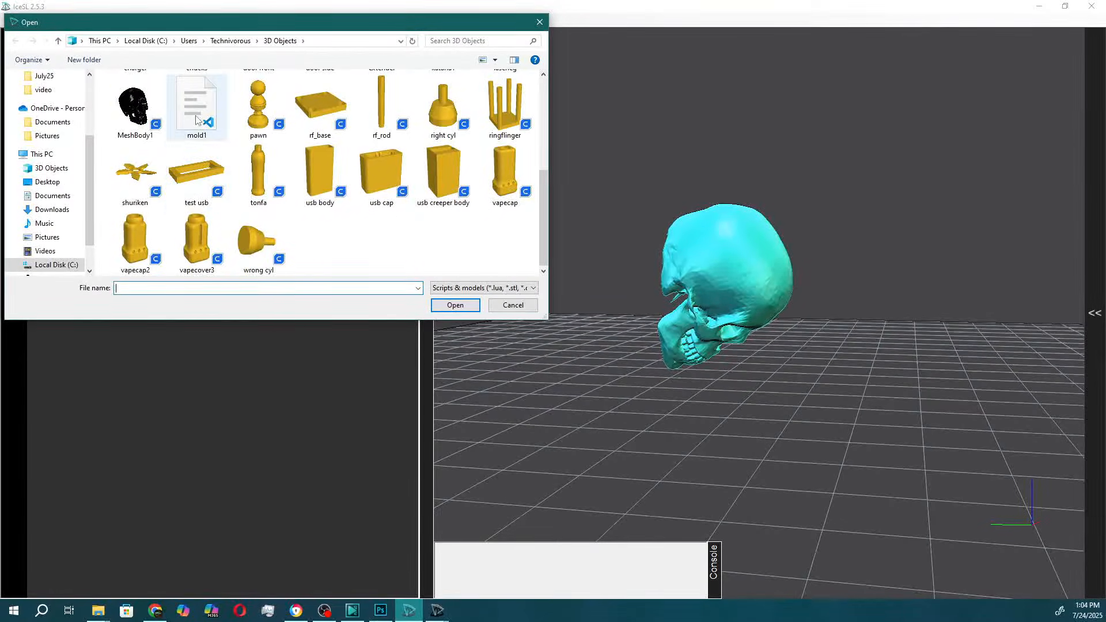
pyautogui.click(513, 305)
# Step: Import the pawn model from the 3D Objects folder into the script
pyautogui.click(36, 20)
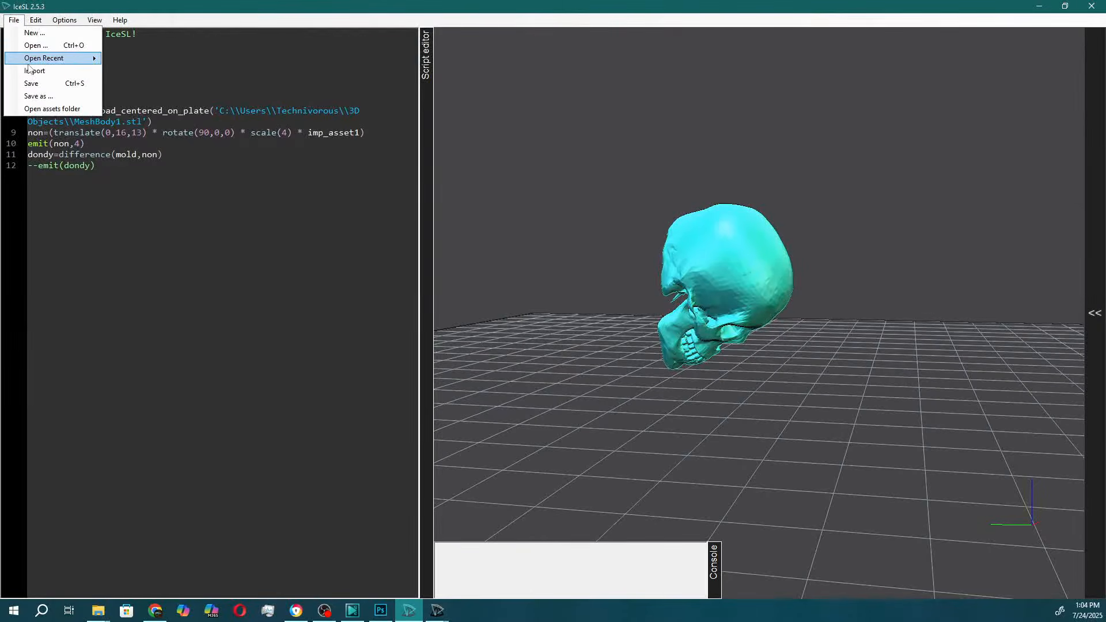
pyautogui.click(34, 72)
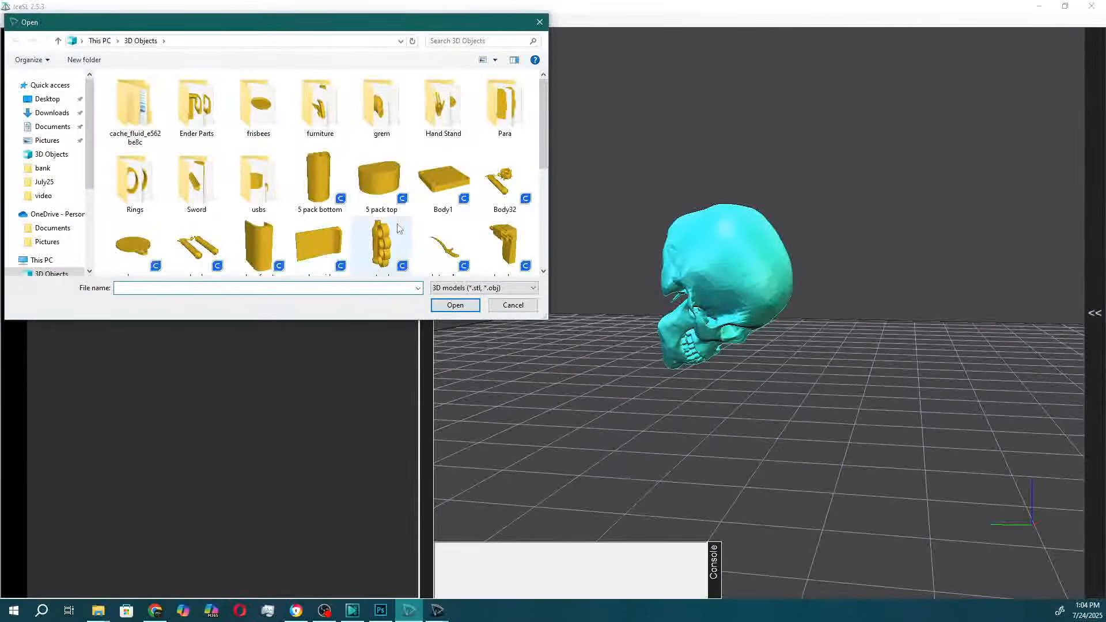
pyautogui.scroll(-5, 395, 227)
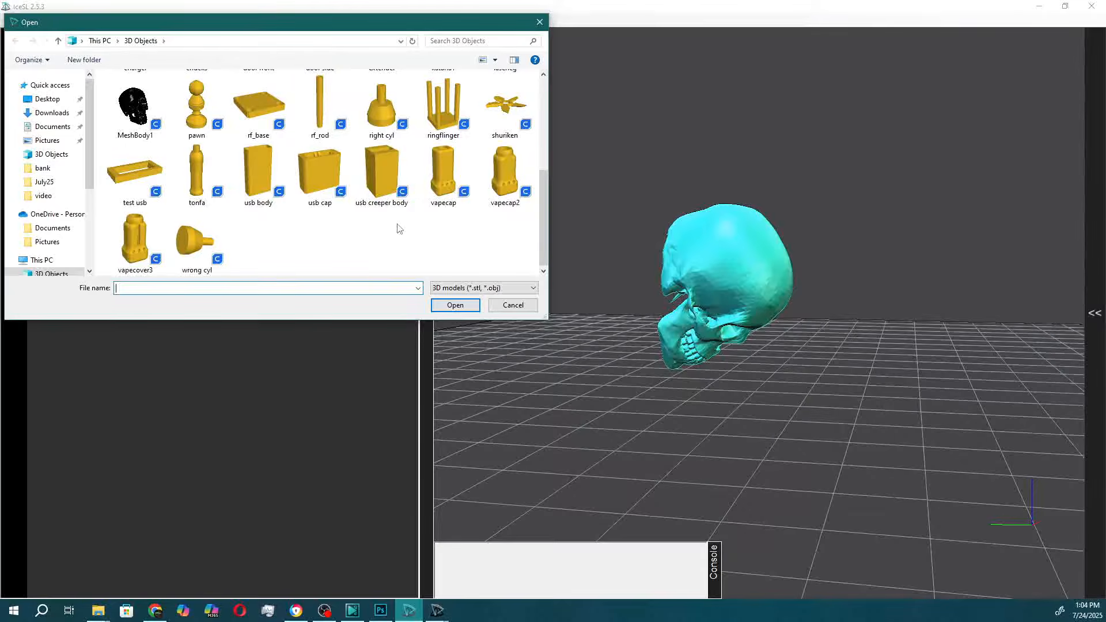
pyautogui.click(204, 118)
pyautogui.moveTo(204, 118); pyautogui.dragTo(288, 187)
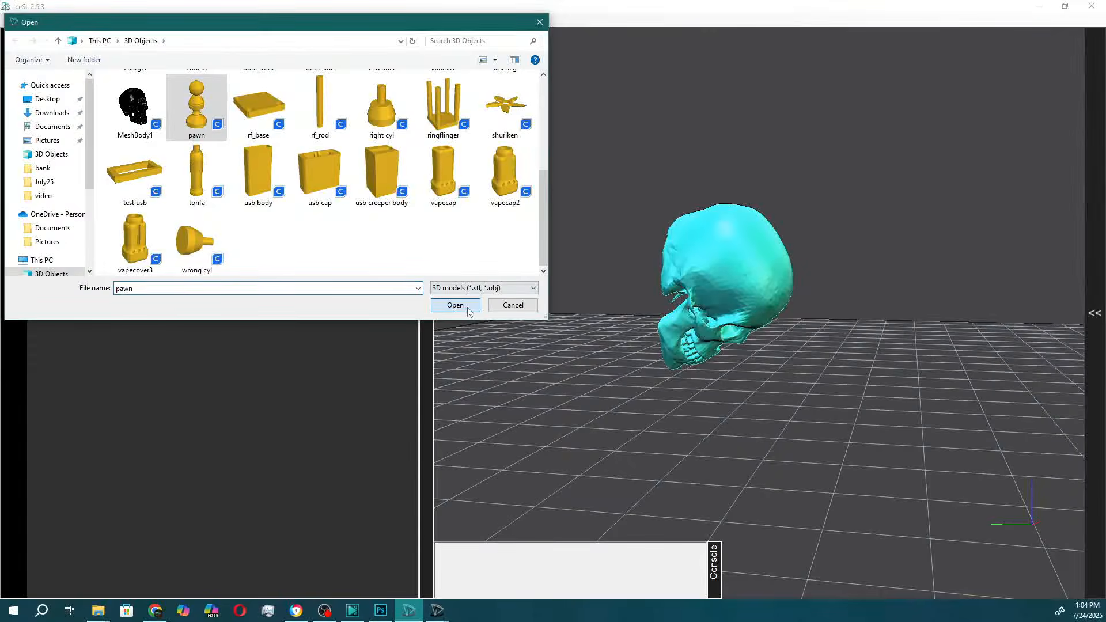
pyautogui.click(455, 305)
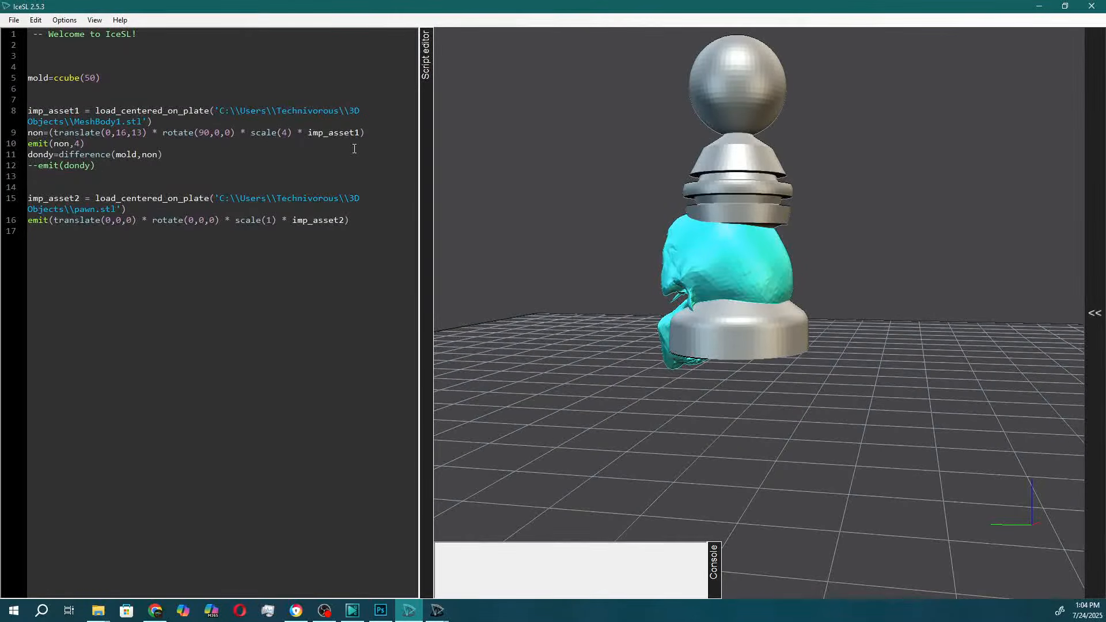
# Step: Set the skull's X rotation and Y translation on line 9 to 0
pyautogui.press('BackSpace')
pyautogui.press('BackSpace')
pyautogui.write('0')
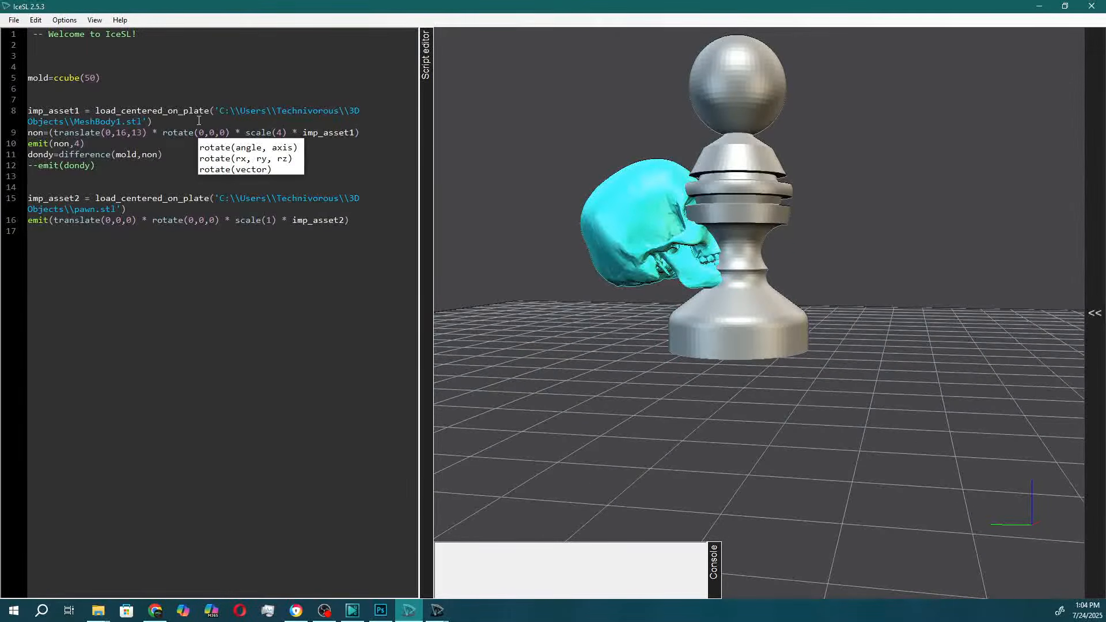
pyautogui.moveTo(126, 133); pyautogui.dragTo(121, 132)
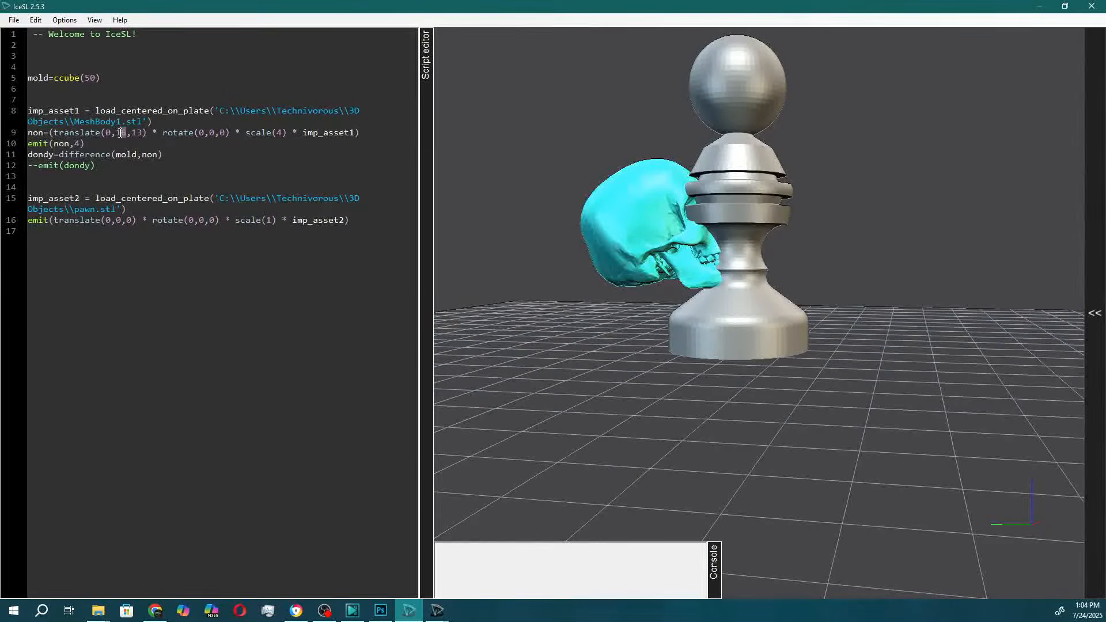
pyautogui.write('0')
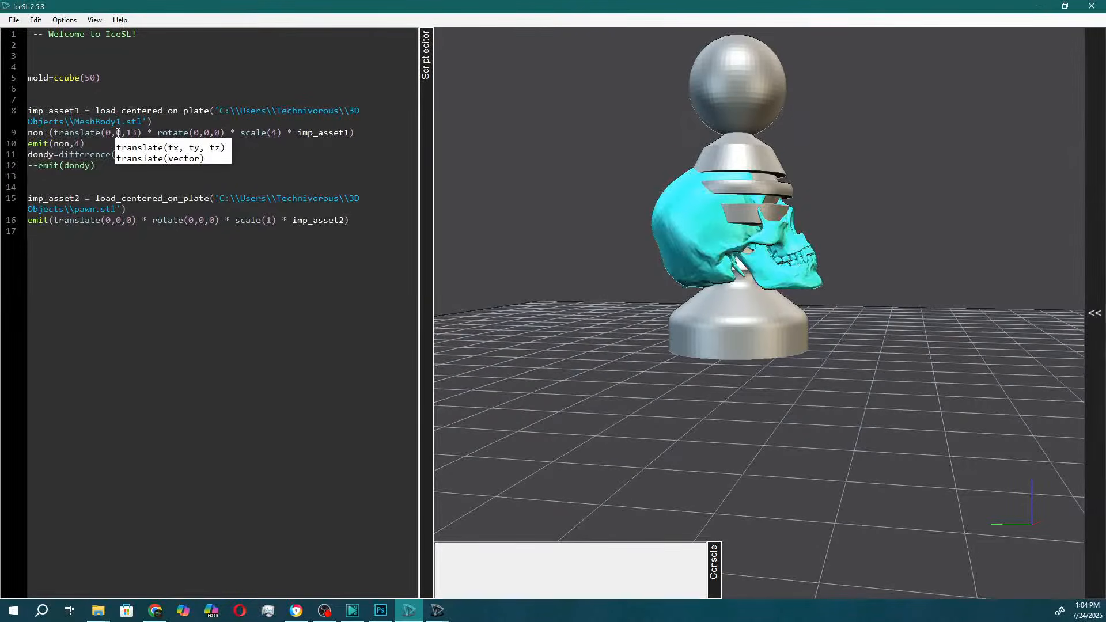
# Step: Raise the skull onto the pawn's head by setting its Z translation on line 9 to 40
pyautogui.press('Right')
pyautogui.press('Right')
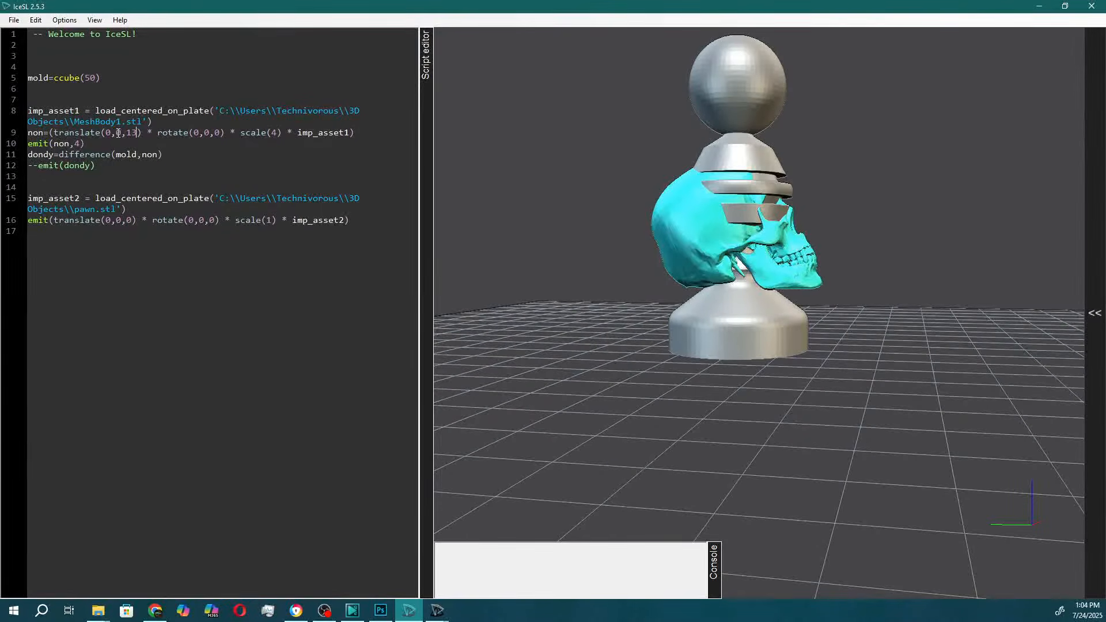
pyautogui.write('0')
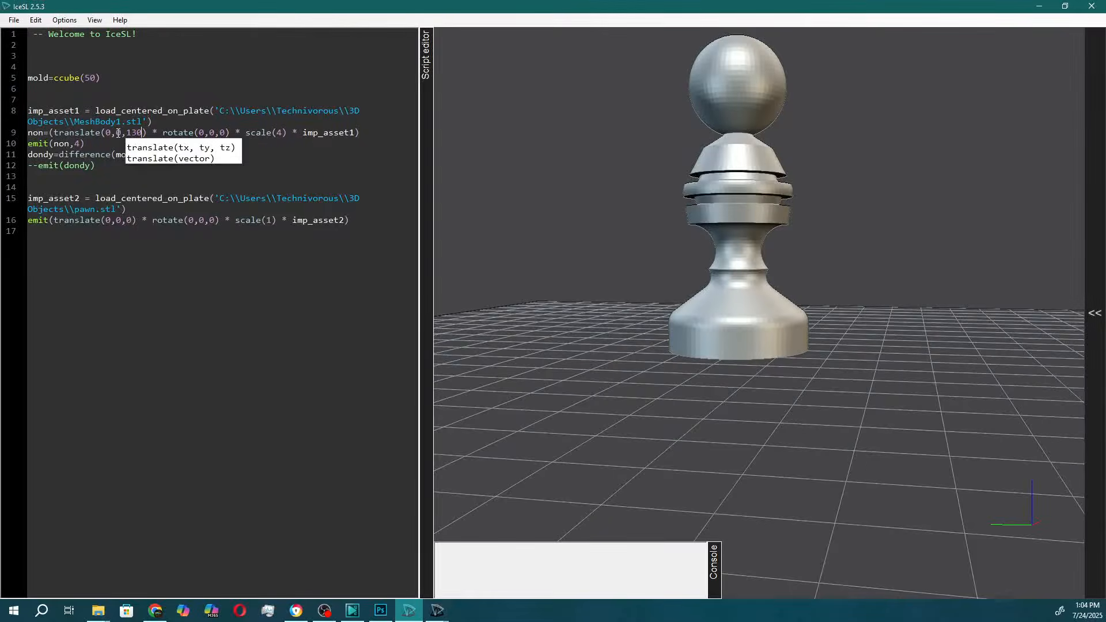
pyautogui.press('Left')
pyautogui.press('Left')
pyautogui.press('BackSpace')
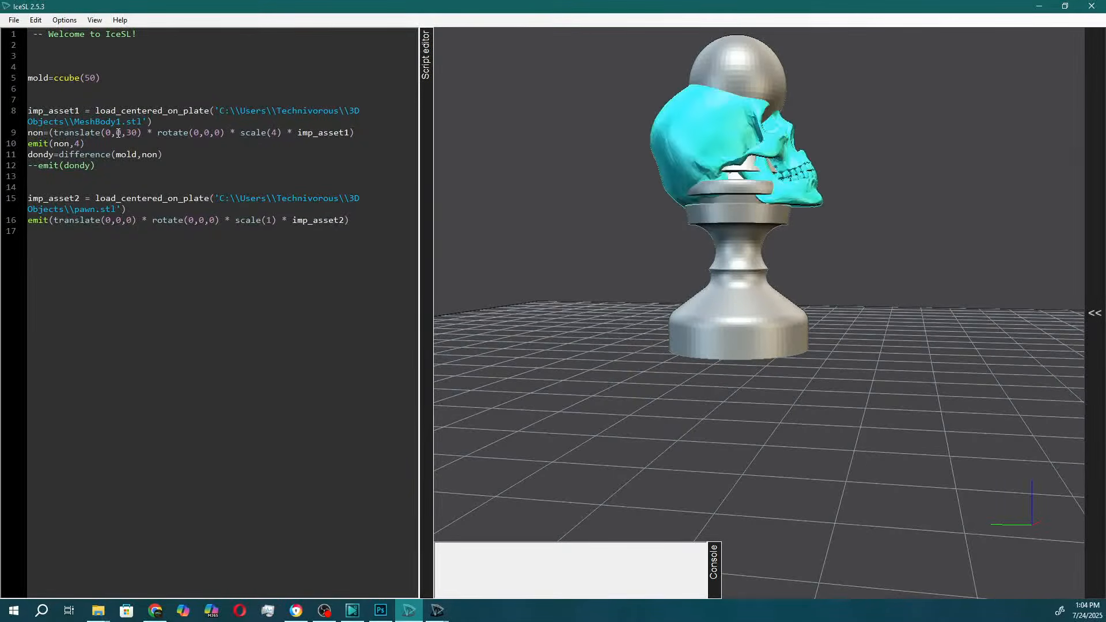
pyautogui.press('Delete')
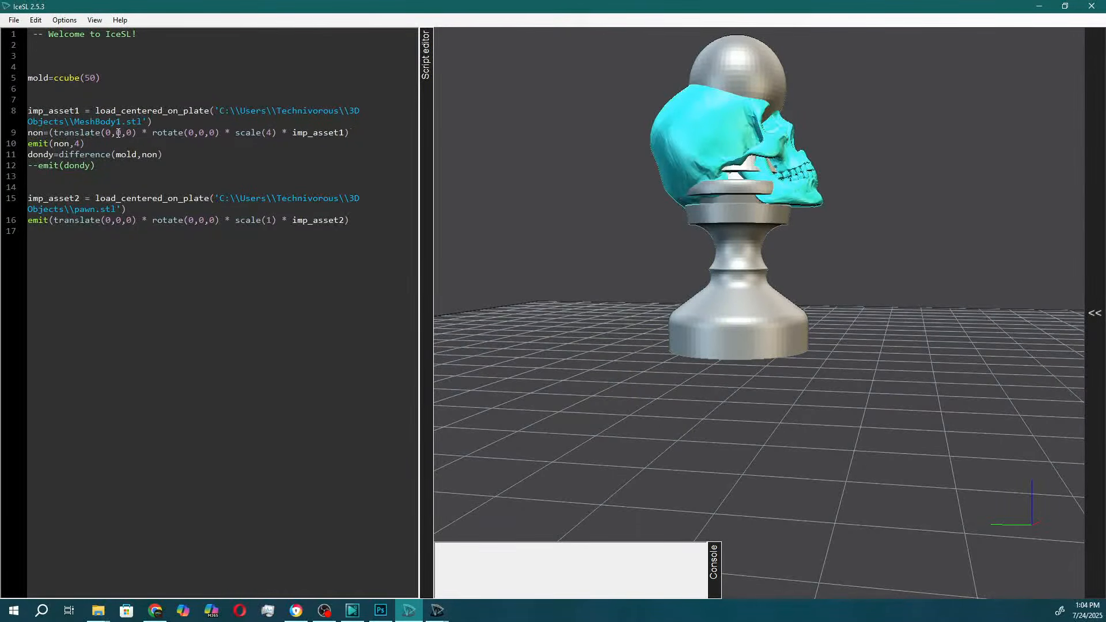
pyautogui.write('5')
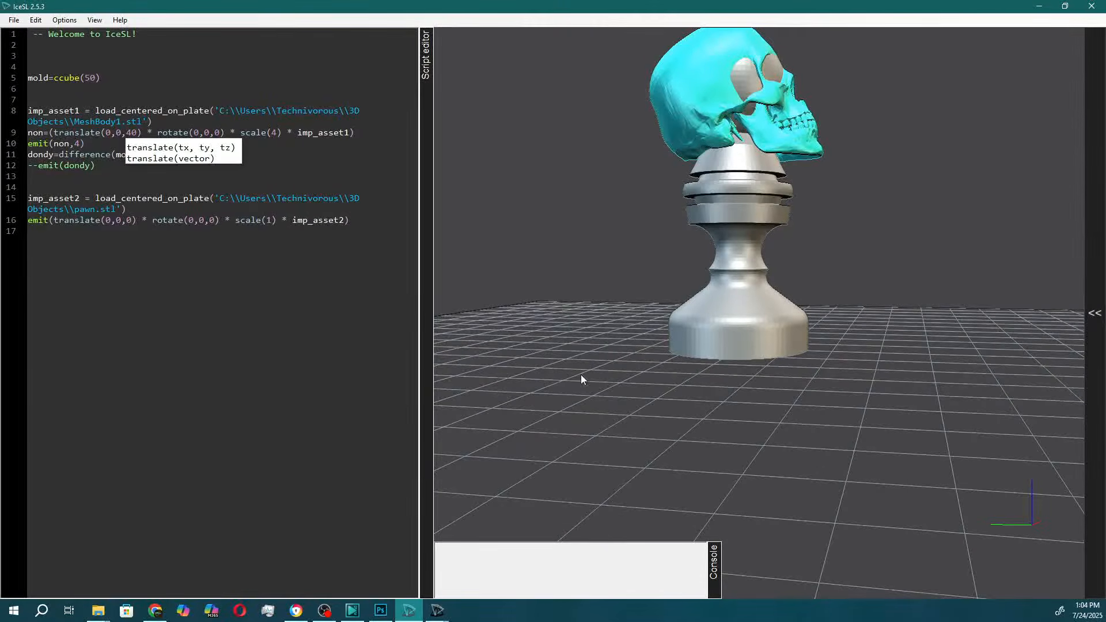
# Step: Try an X translation of 5 for the skull on line 9, and clear the value
pyautogui.moveTo(1029, 225)
pyautogui.mouseDown()
pyautogui.moveTo(932, 298)
pyautogui.moveTo(600, 339)
pyautogui.mouseUp()
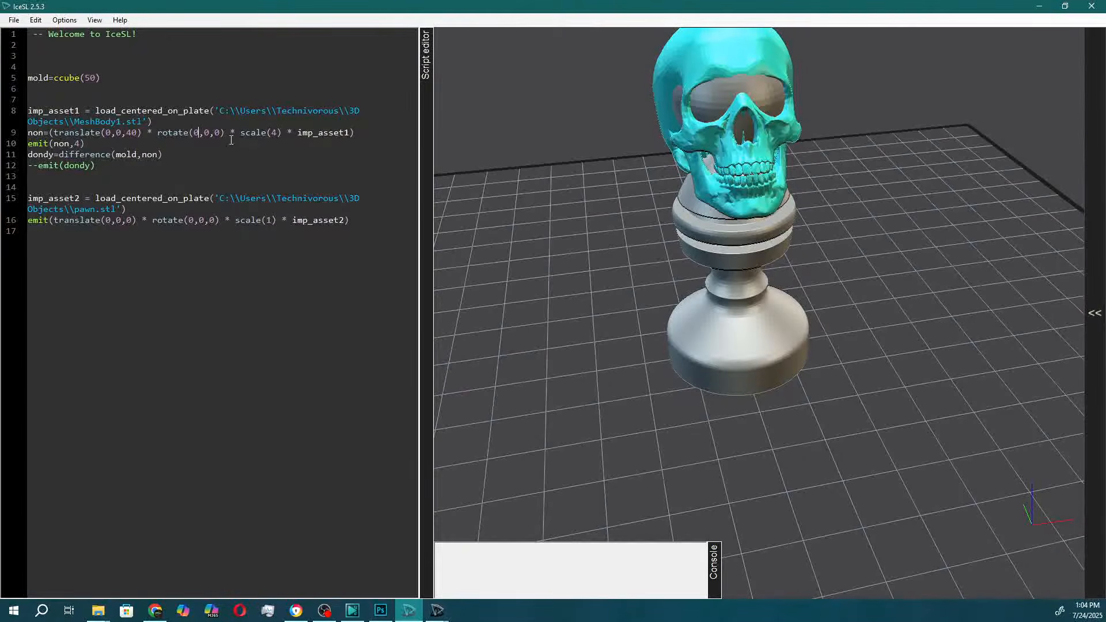
pyautogui.click(106, 133)
pyautogui.write('5')
pyautogui.press('Delete')
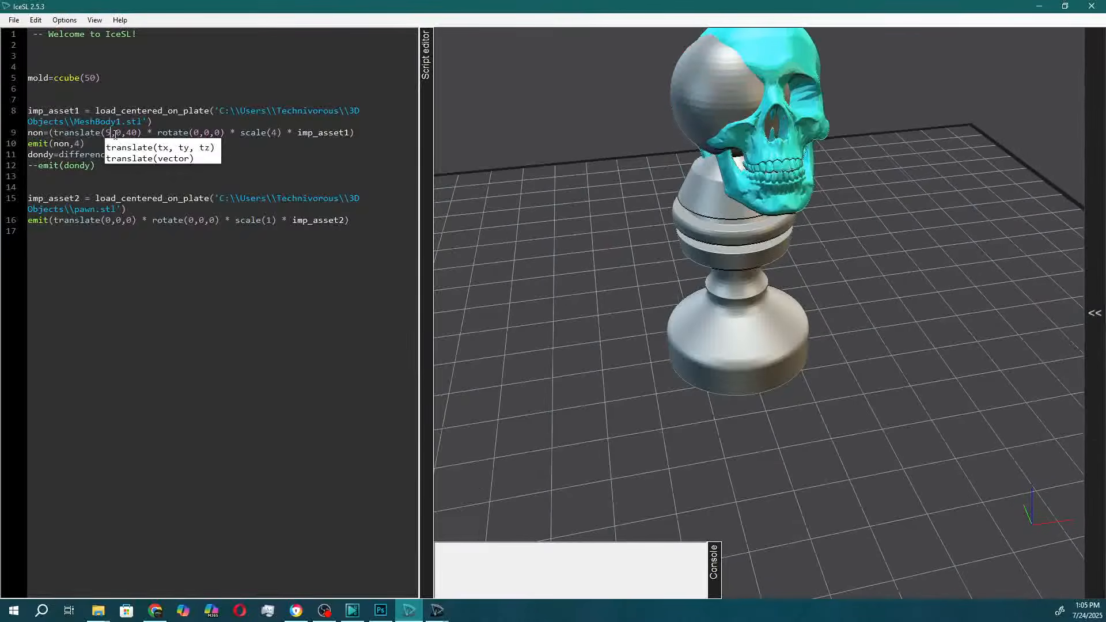
pyautogui.press('BackSpace')
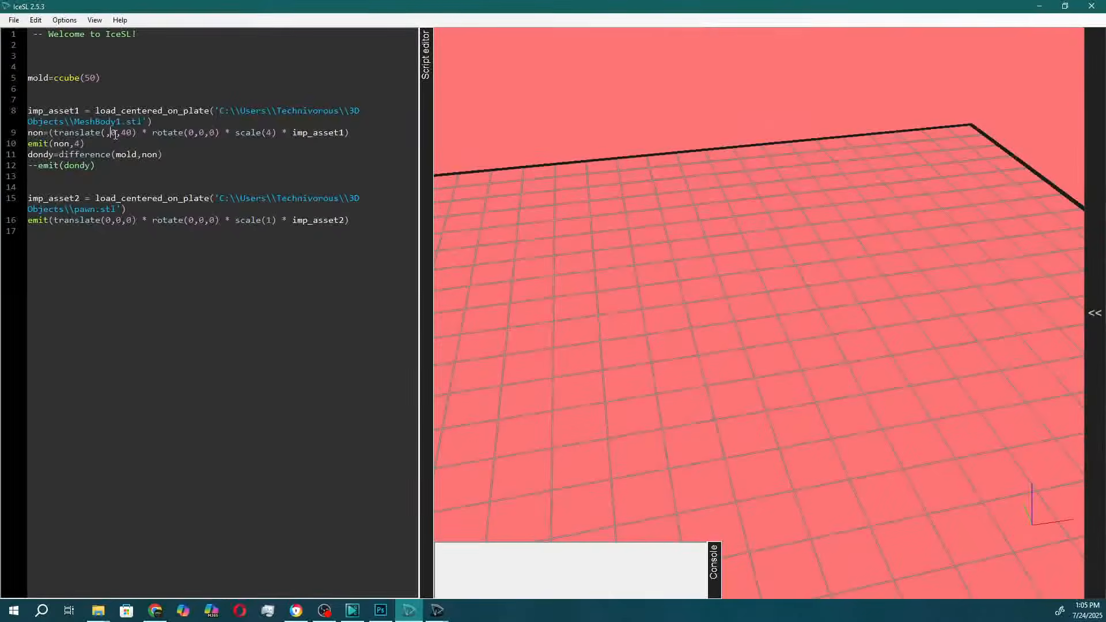
# Step: Set the skull's translation on line 9 to 0 in X and -5 in Y
pyautogui.press('Delete')
pyautogui.press('Delete')
pyautogui.write('5,4')
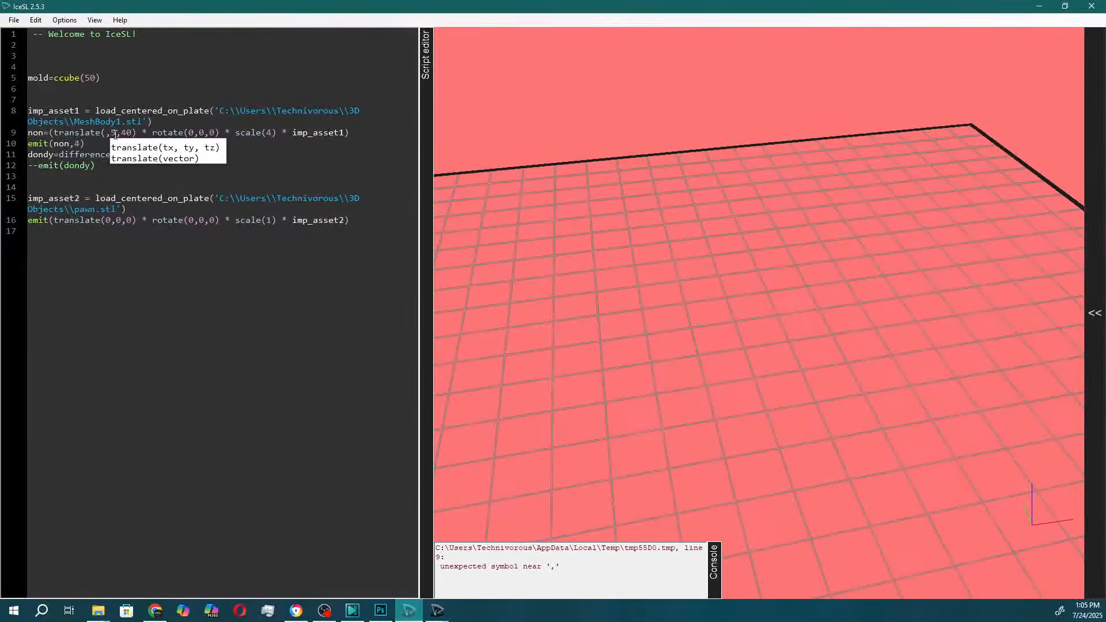
pyautogui.write('0')
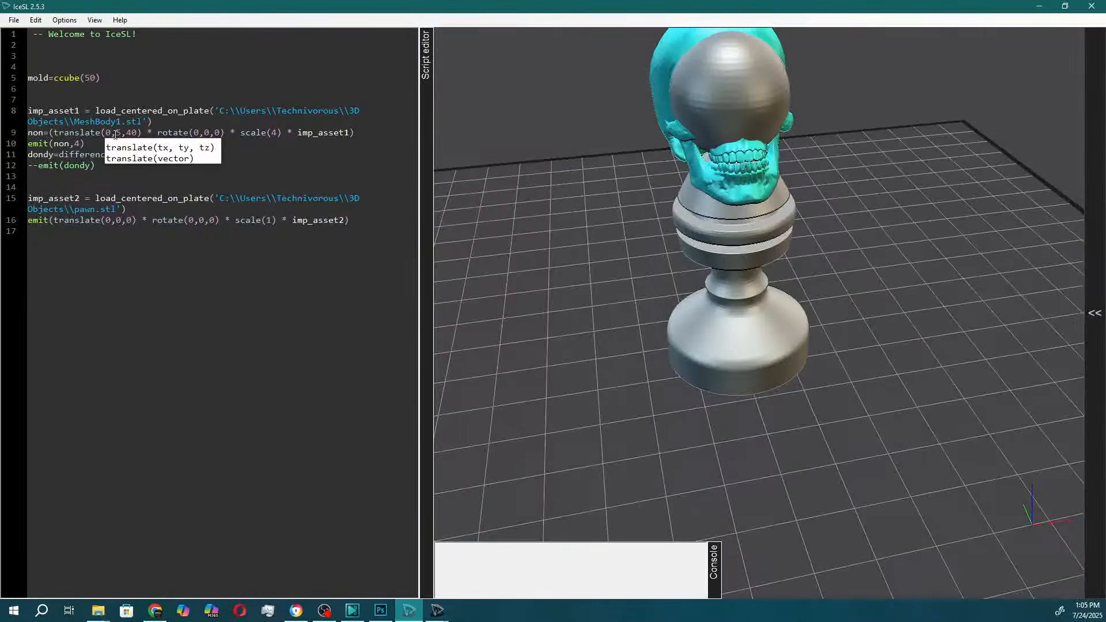
pyautogui.click(116, 134)
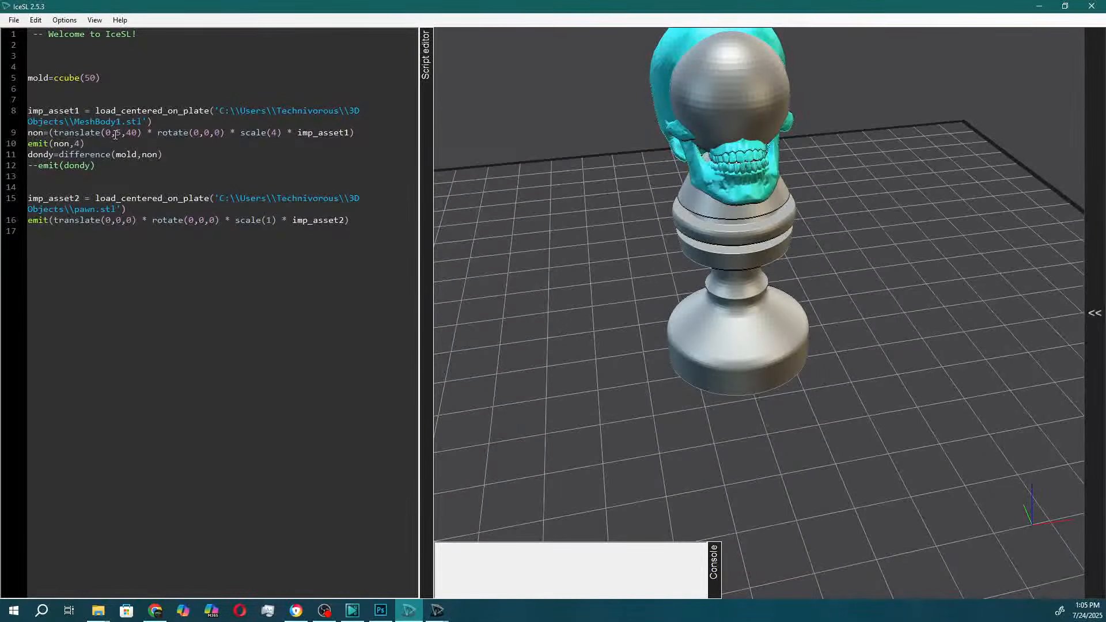
pyautogui.write('-')
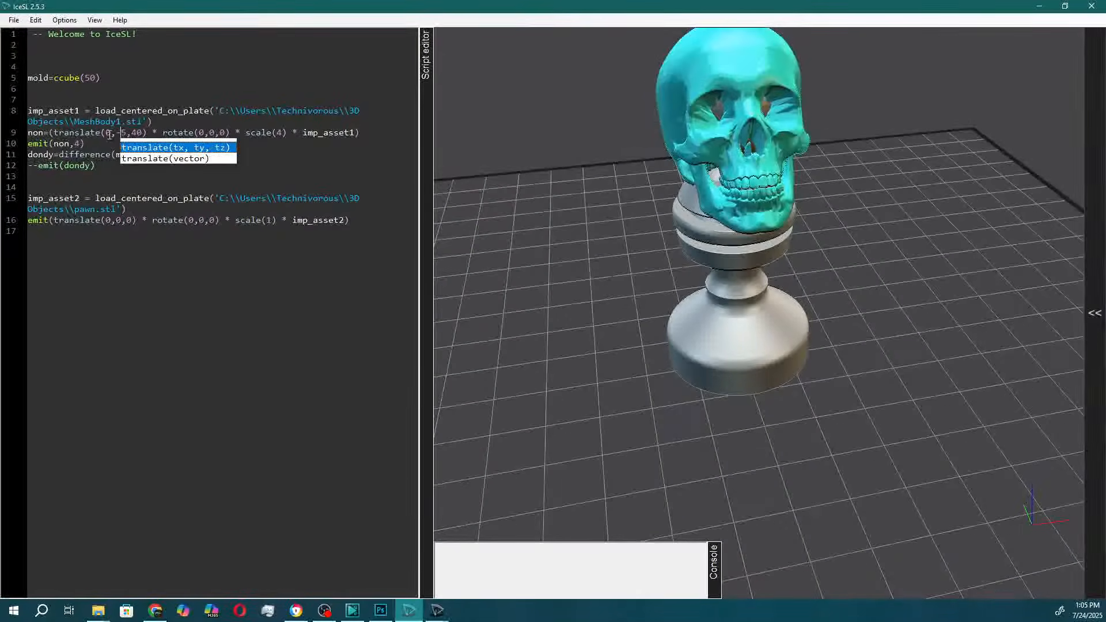
# Step: Reduce the skull's scale factor on line 9 to 3
pyautogui.moveTo(582, 271); pyautogui.dragTo(932, 206)
pyautogui.scroll(-2, 921, 223)
pyautogui.click(281, 133)
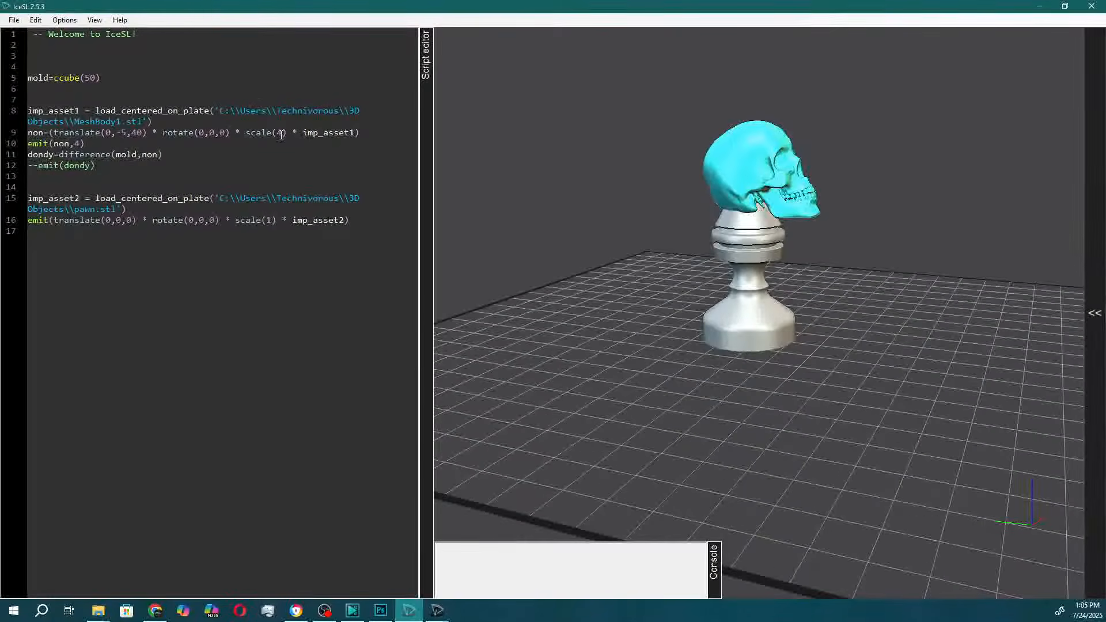
pyautogui.press('BackSpace')
pyautogui.write('3')
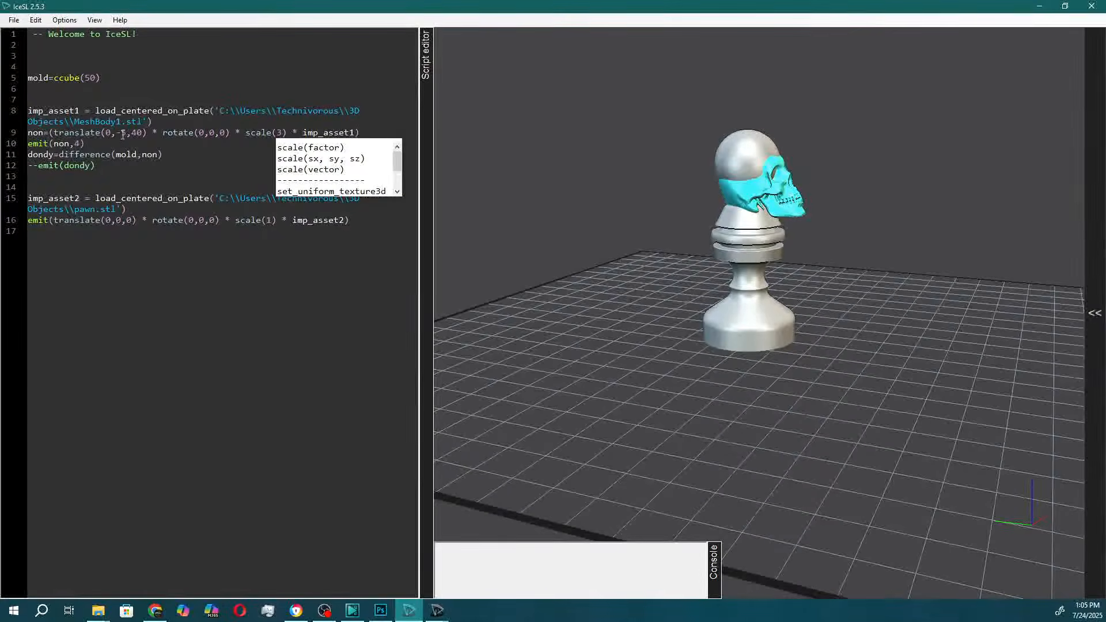
# Step: Set the skull's Z translation on line 9 to 44 to align it with the pawn's ball head
pyautogui.click(136, 134)
pyautogui.write('5')
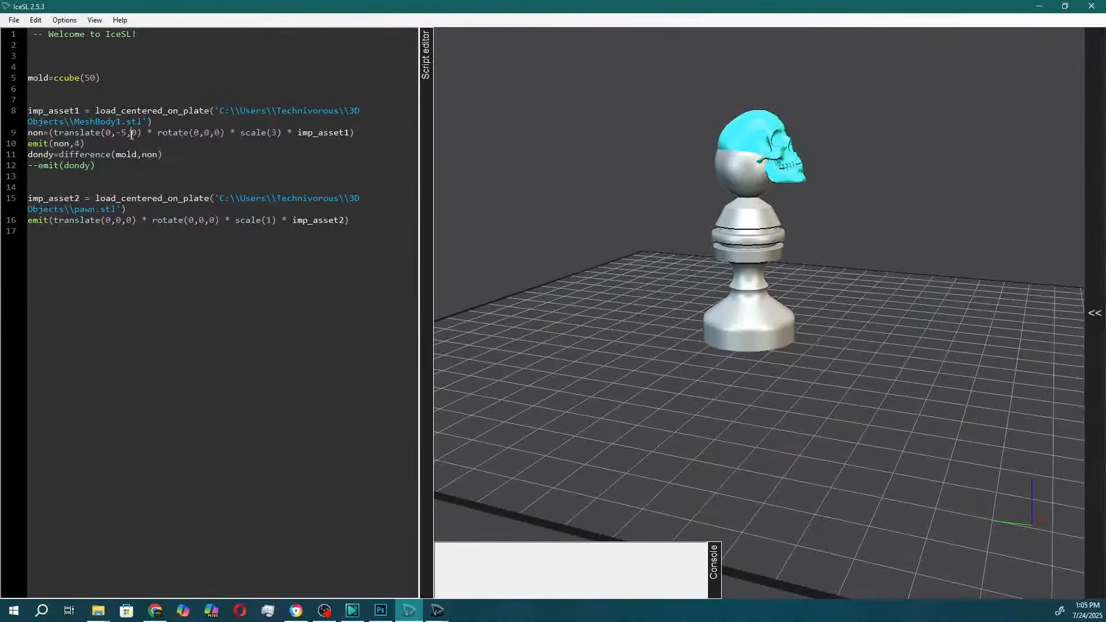
pyautogui.press('Delete')
pyautogui.write('44')
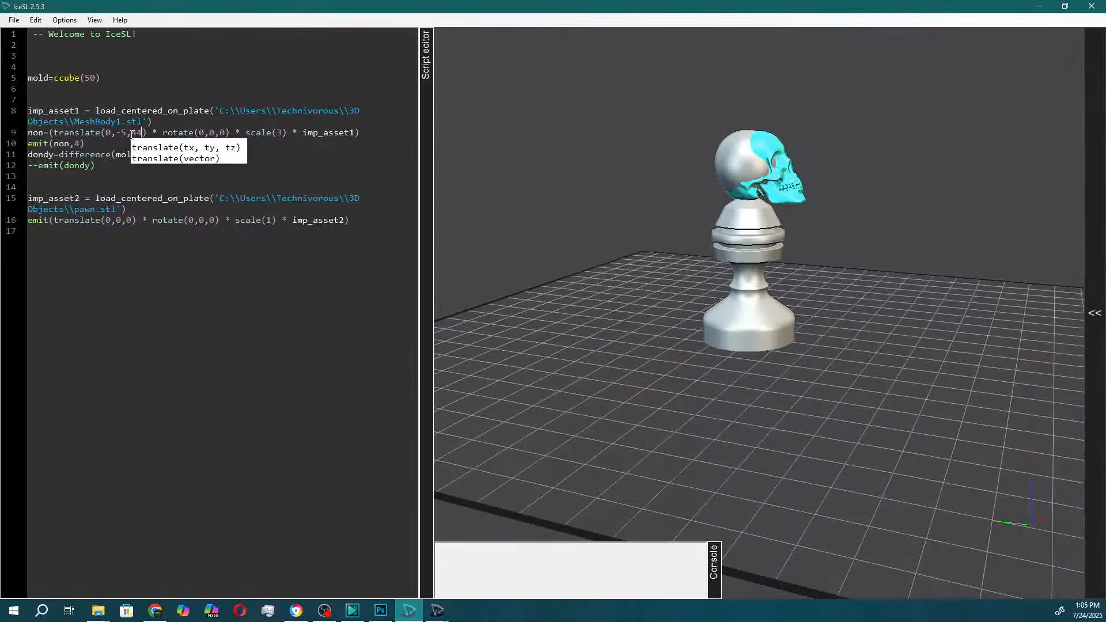
# Step: Set the skull's scale factor on line 9 to 3.35 to cover the pawn's ball head
pyautogui.moveTo(914, 235)
pyautogui.mouseDown()
pyautogui.moveTo(550, 238)
pyautogui.moveTo(439, 193)
pyautogui.moveTo(567, 191)
pyautogui.mouseUp()
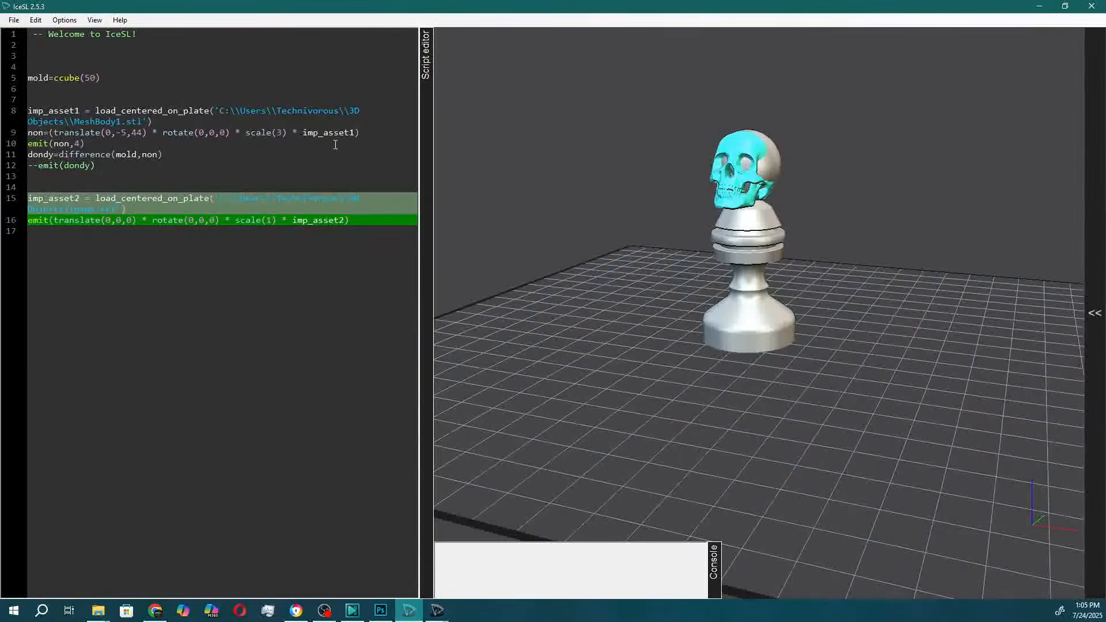
pyautogui.write('.3')
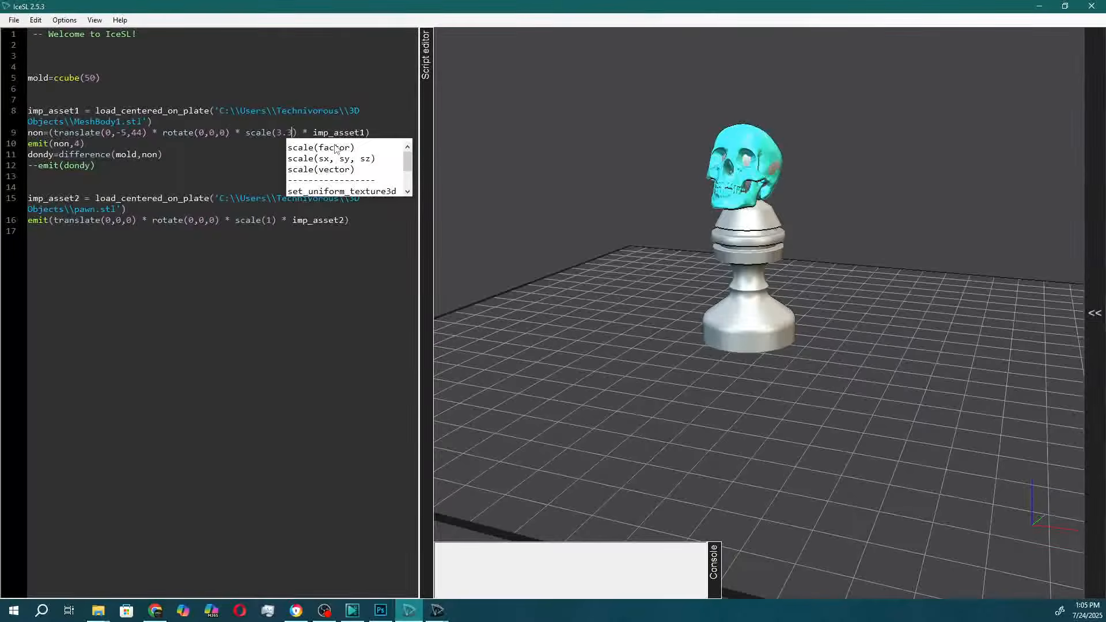
pyautogui.write('5')
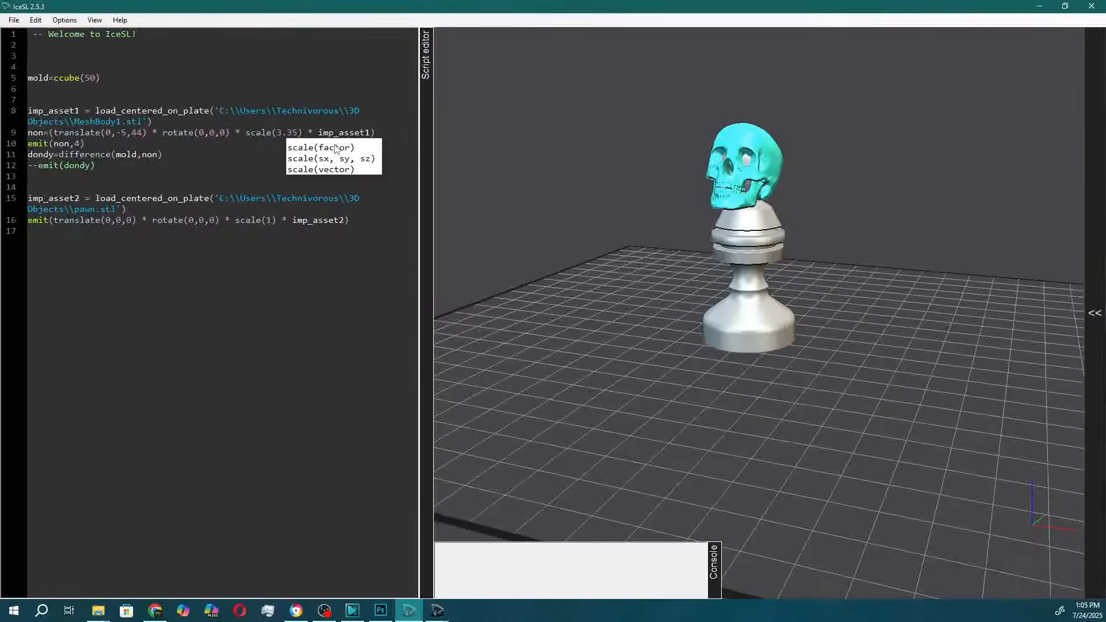
pyautogui.moveTo(513, 187)
pyautogui.mouseDown()
pyautogui.moveTo(981, 232)
pyautogui.moveTo(940, 99)
pyautogui.moveTo(806, 167)
pyautogui.moveTo(456, 223)
pyautogui.moveTo(365, 205)
pyautogui.mouseUp()
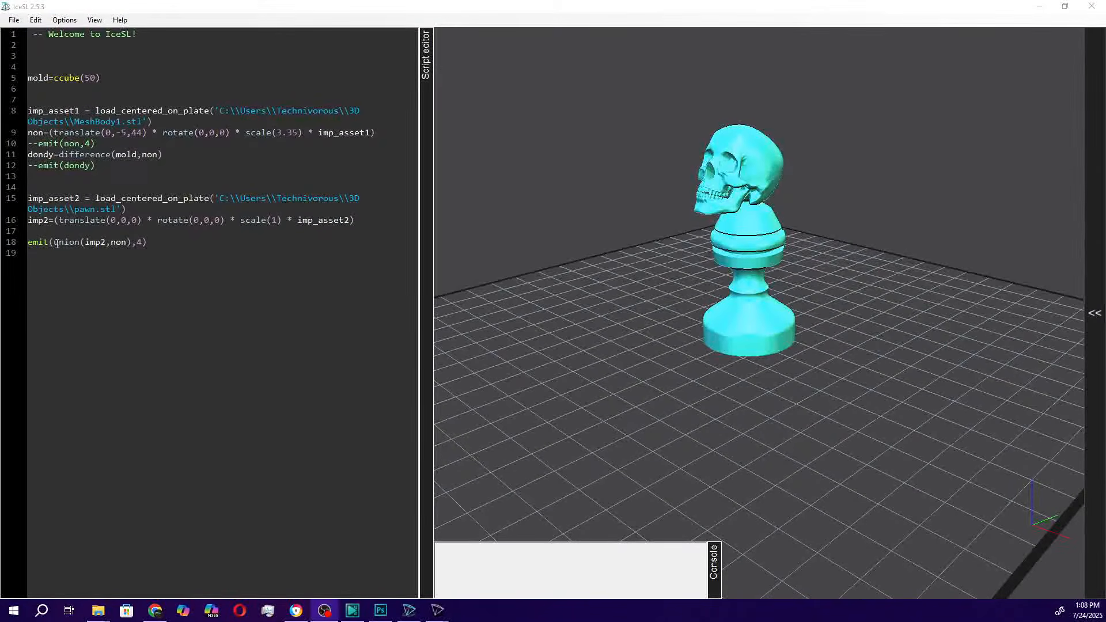
# Step: Change the brush number of the emitted union of imp2 and non on line 18 to 1
pyautogui.click(211, 234)
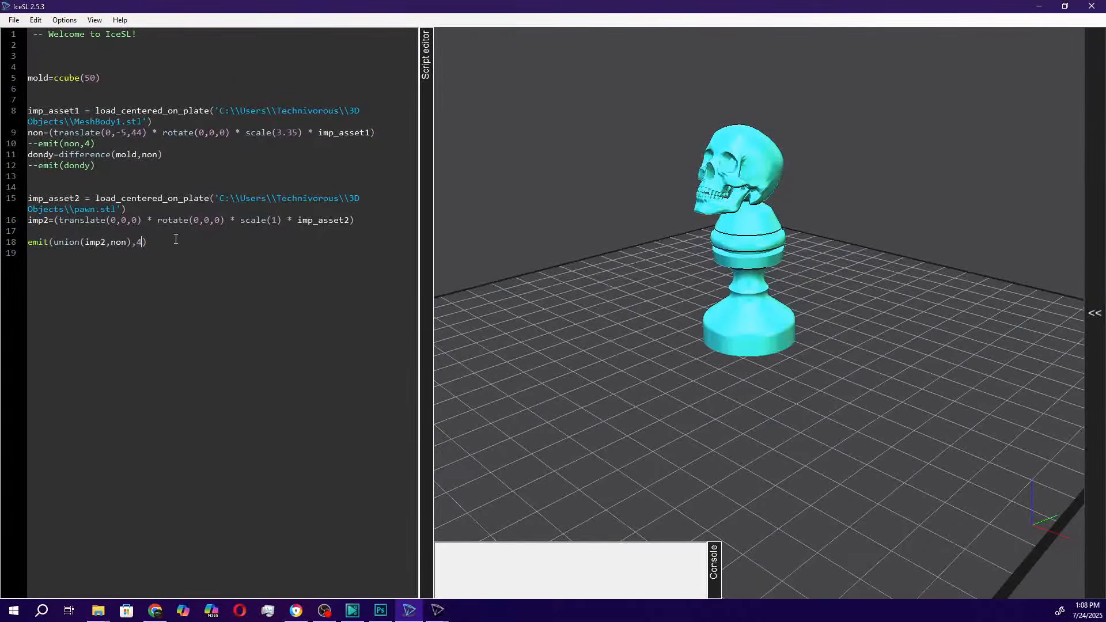
pyautogui.moveTo(834, 222); pyautogui.dragTo(792, 301)
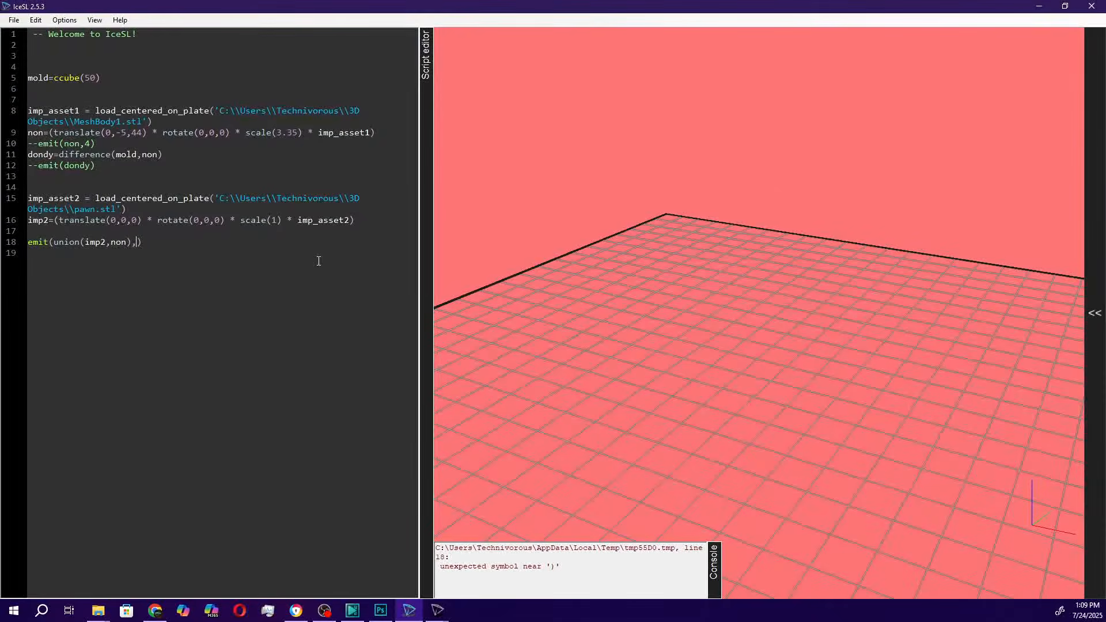
pyautogui.write('1')
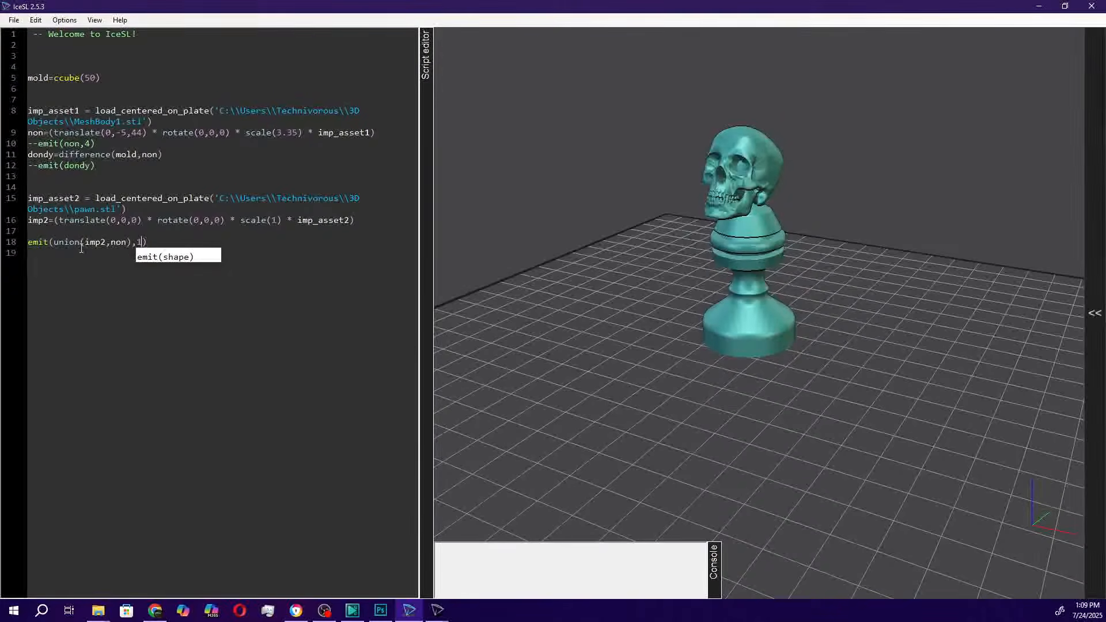
pyautogui.moveTo(844, 306); pyautogui.dragTo(460, 208)
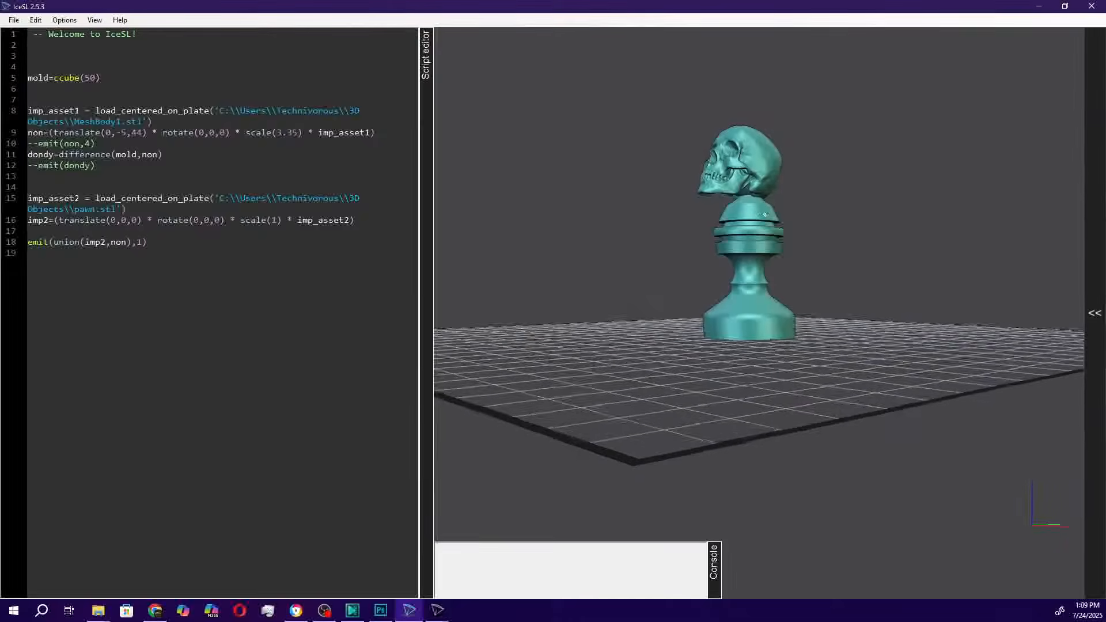
# Step: Save the script as skullpawn in the 3D Objects folder
pyautogui.click(14, 20)
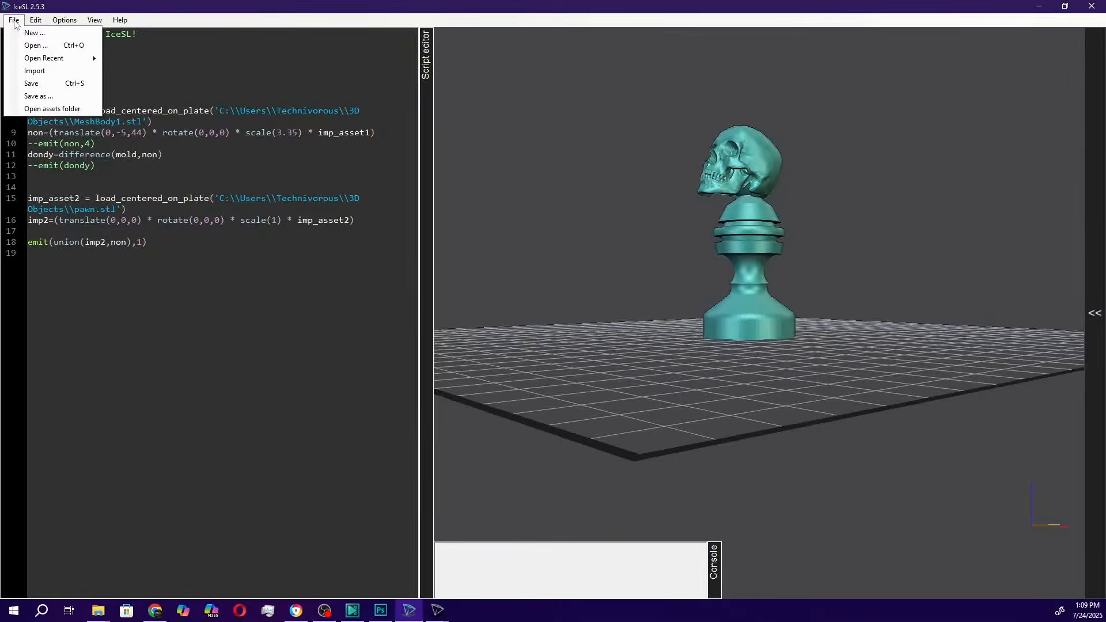
pyautogui.click(38, 96)
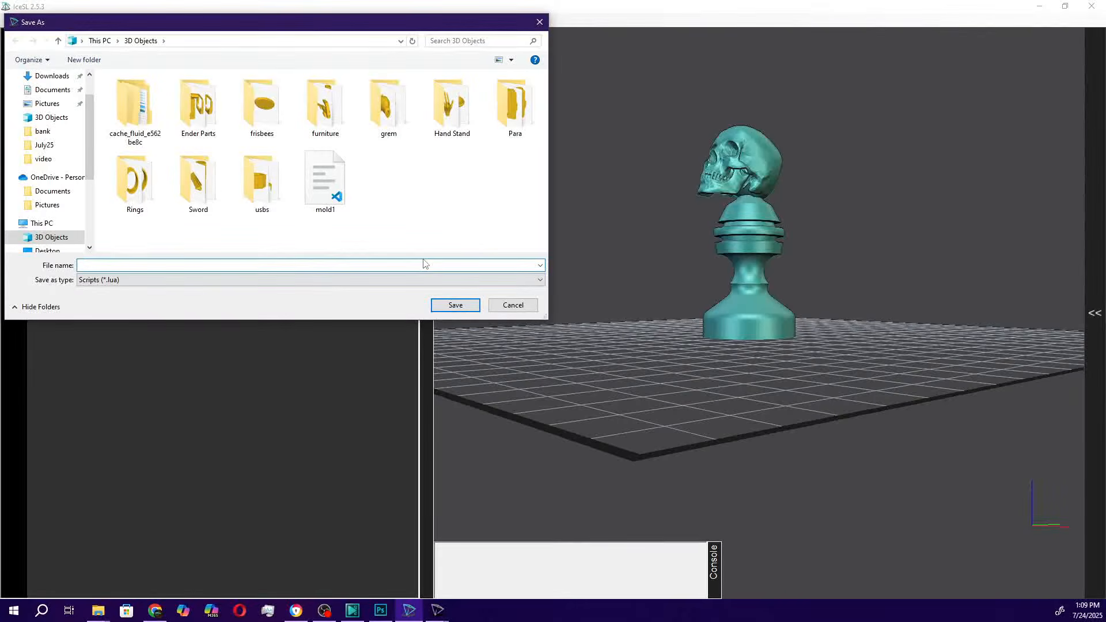
pyautogui.write('skullpawn')
pyautogui.press('Return')
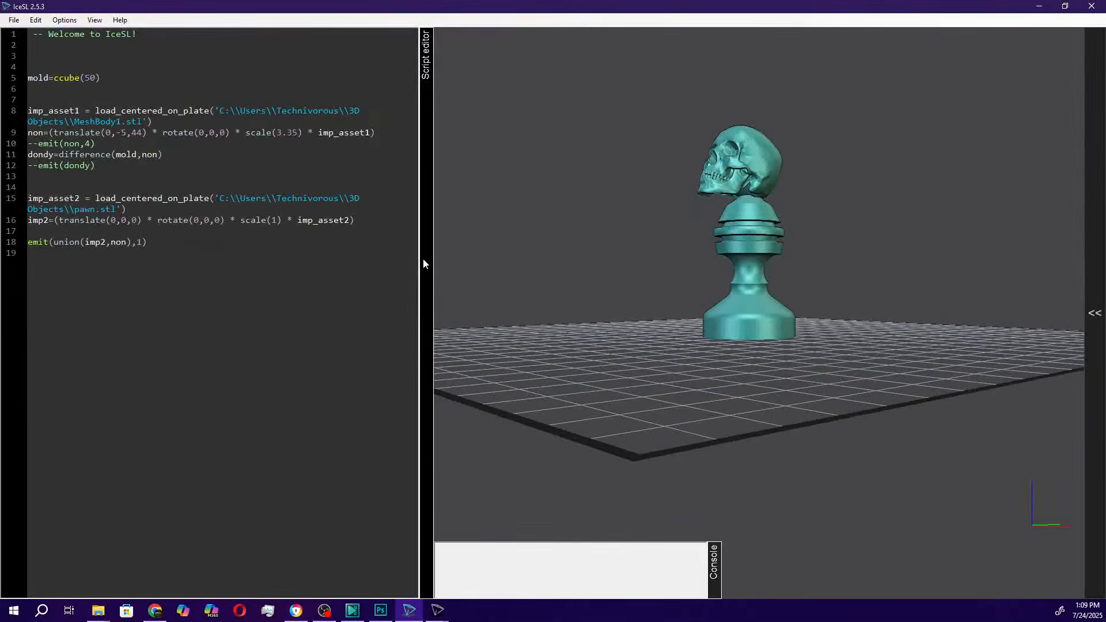
# Step: Switch to IceSL-slicer, load the saved skullpawn model and check it from behind and above
pyautogui.click(444, 616)
pyautogui.click(483, 567)
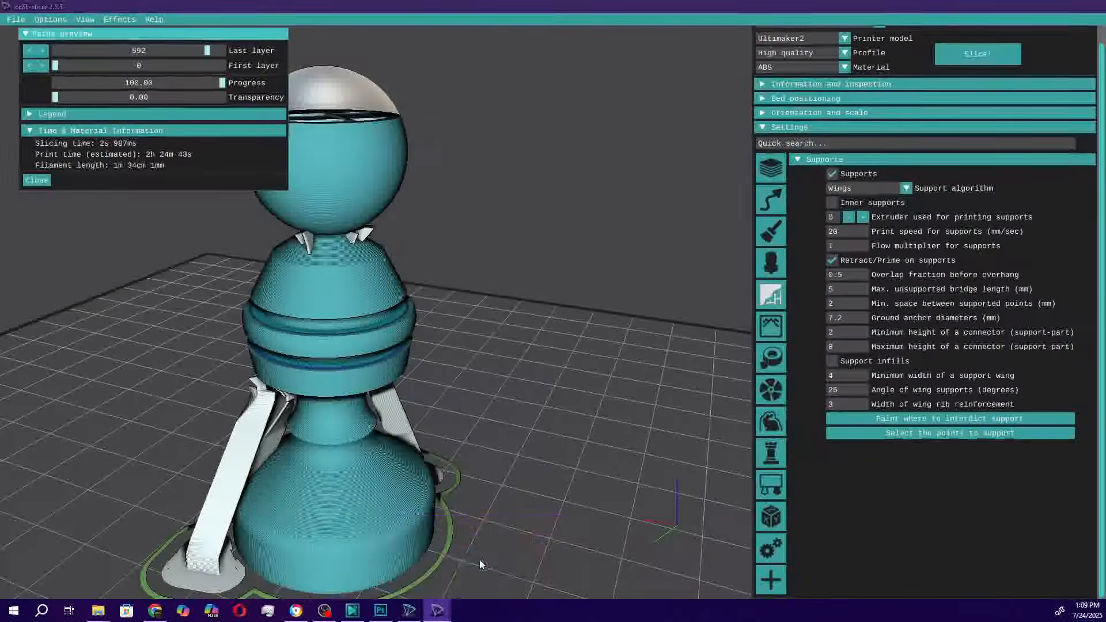
pyautogui.click(16, 19)
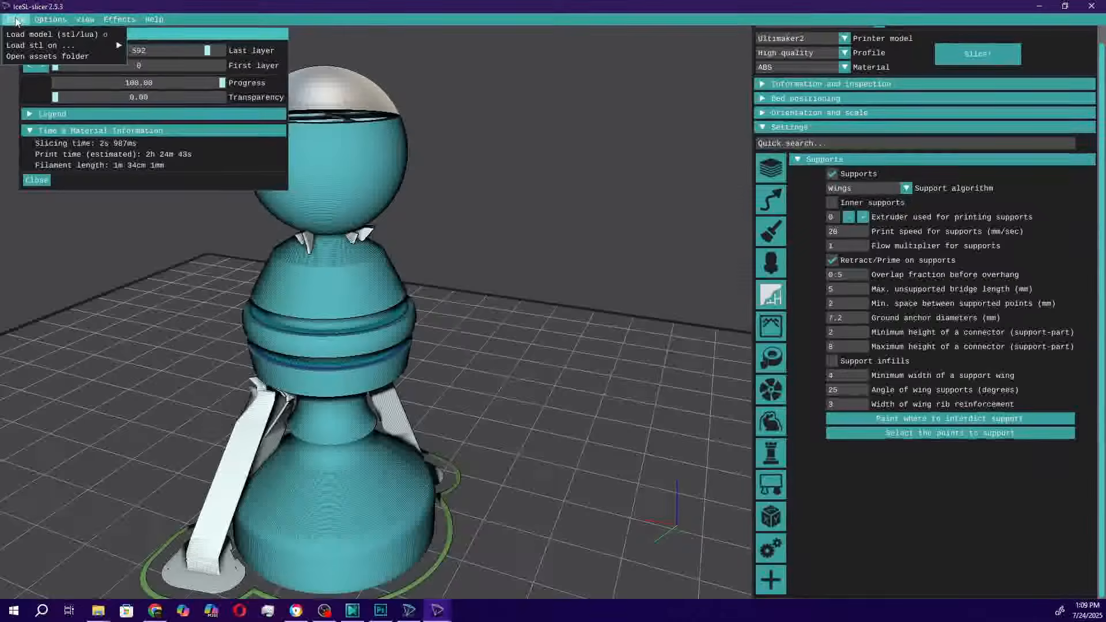
pyautogui.moveTo(25, 44)
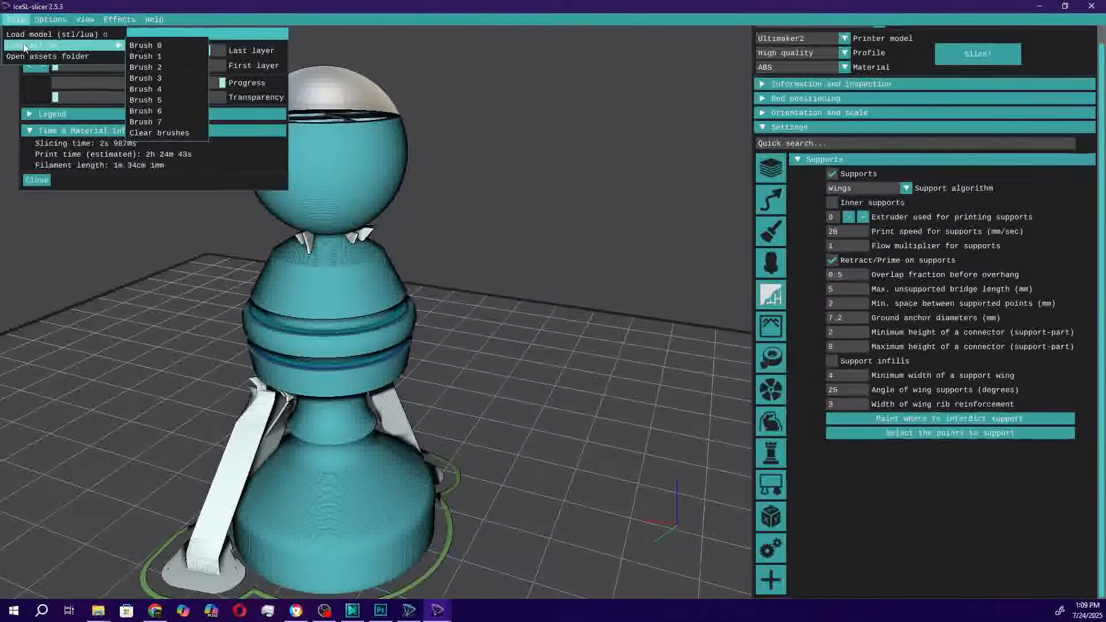
pyautogui.click(24, 34)
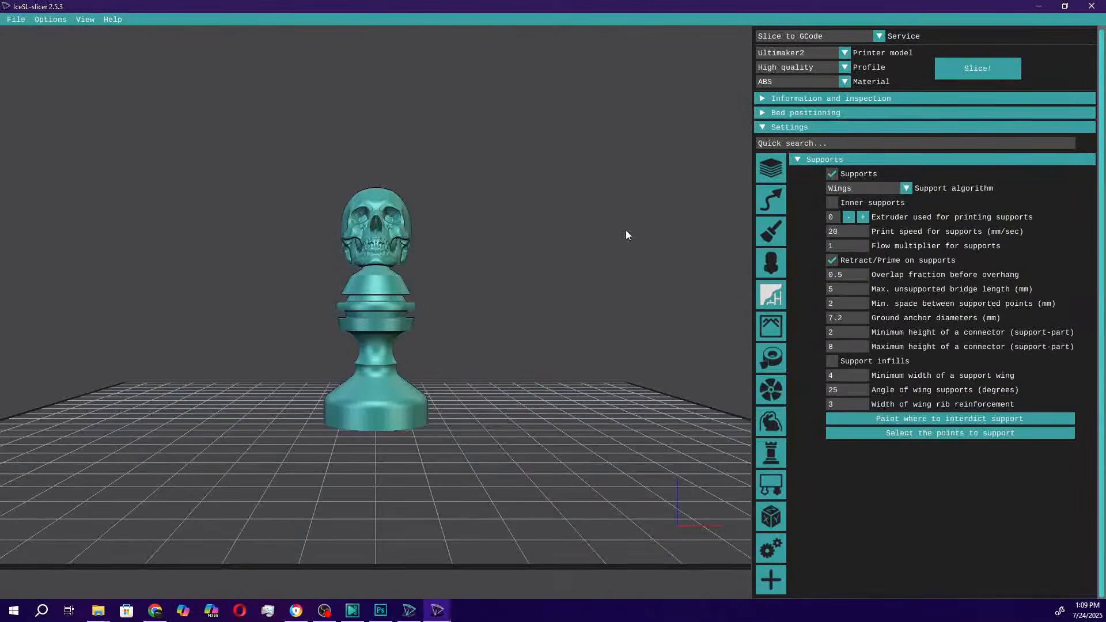
pyautogui.moveTo(519, 365); pyautogui.dragTo(489, 459)
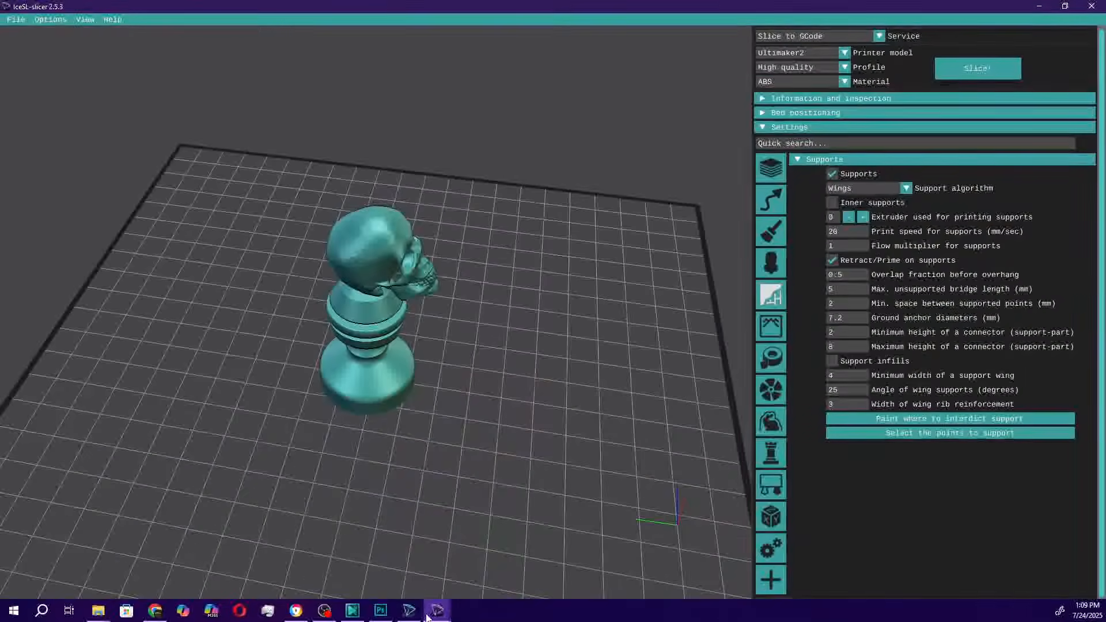
# Step: Switch back to IceSL and inspect the combined skull and pawn from several angles
pyautogui.click(409, 610)
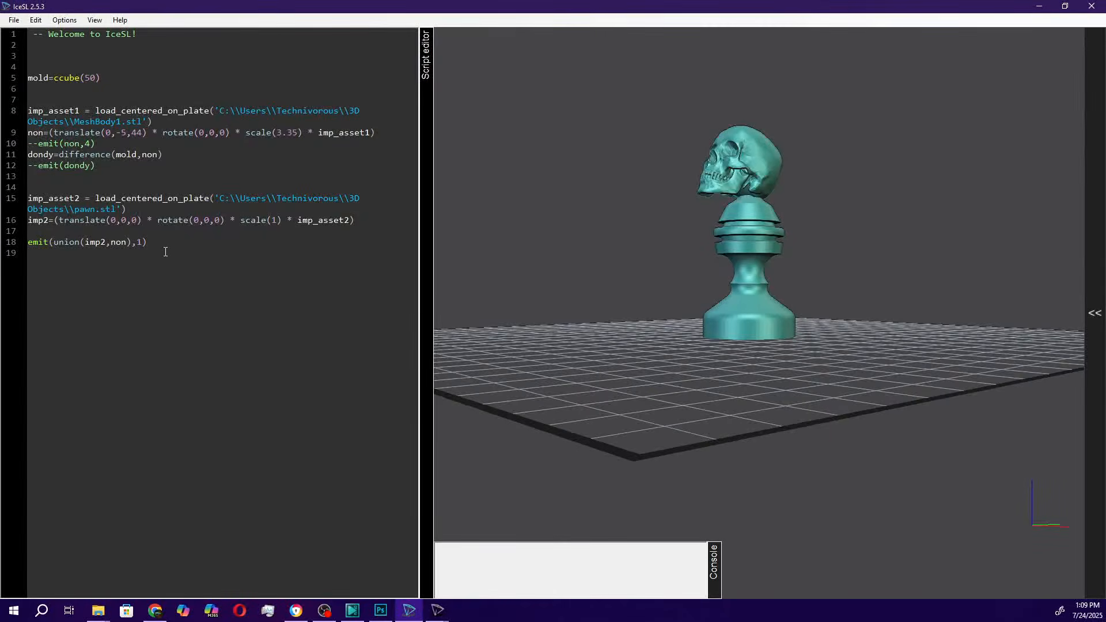
pyautogui.moveTo(570, 364); pyautogui.dragTo(441, 197)
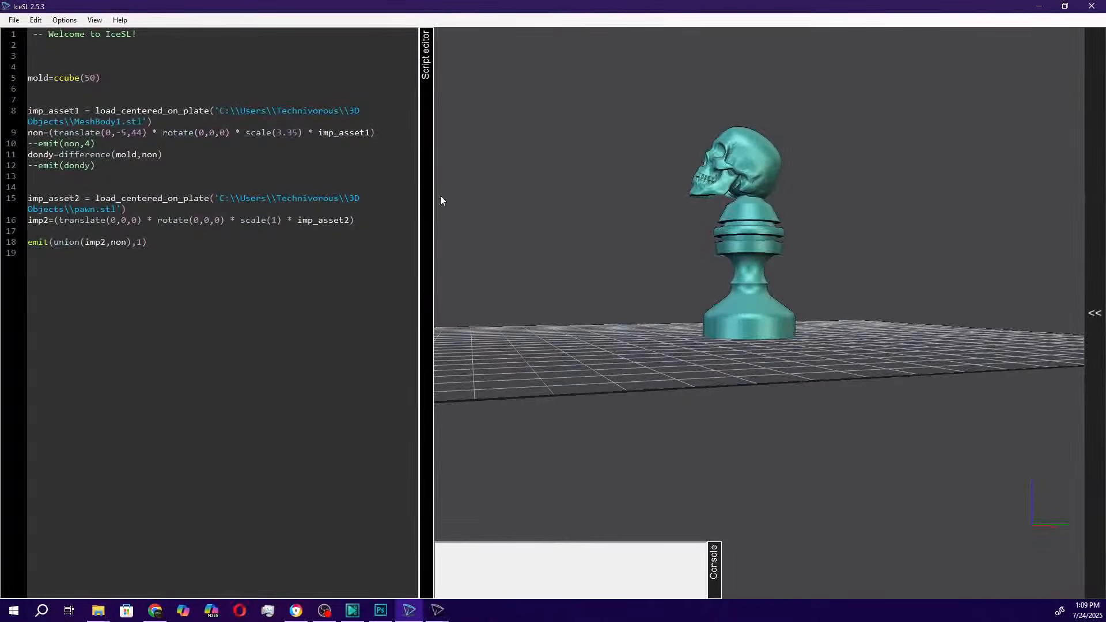
pyautogui.moveTo(692, 273); pyautogui.dragTo(716, 307)
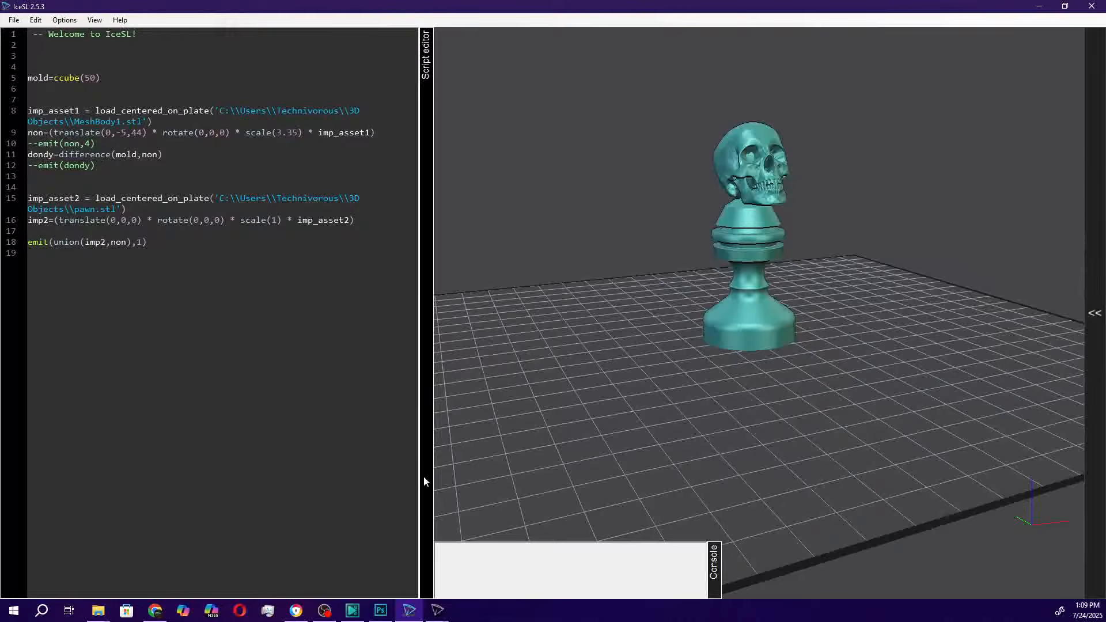
# Step: Switch to the browser and review the IceSL cheatsheet, from Lua and primitive shapes through transformations, CSG operations and mesh information
pyautogui.click(296, 610)
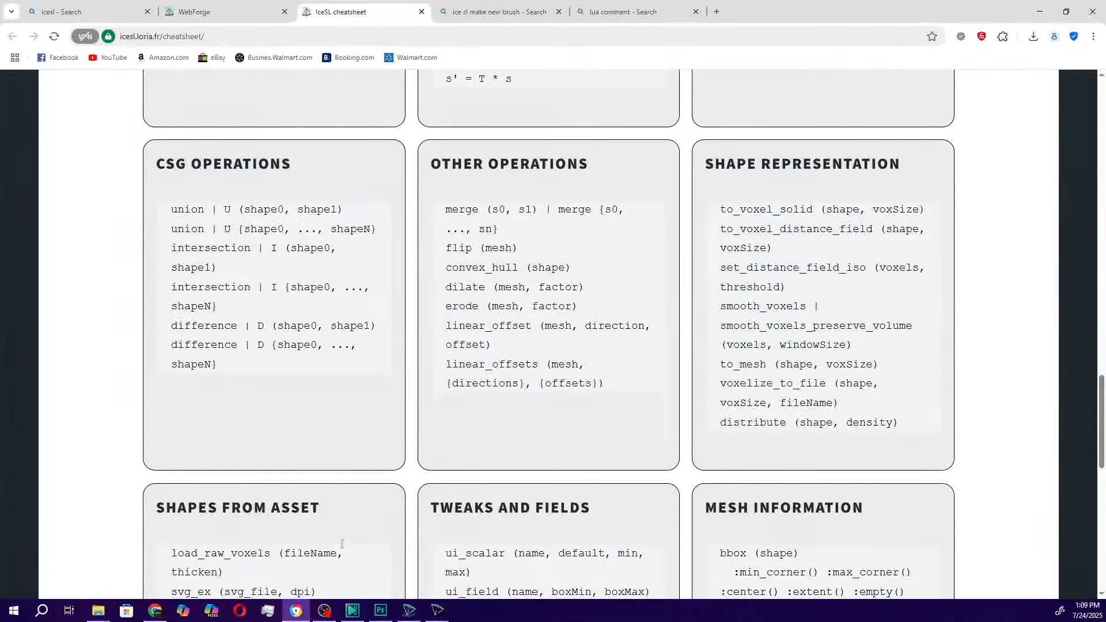
pyautogui.scroll(10, 654, 349)
pyautogui.scroll(13, 655, 354)
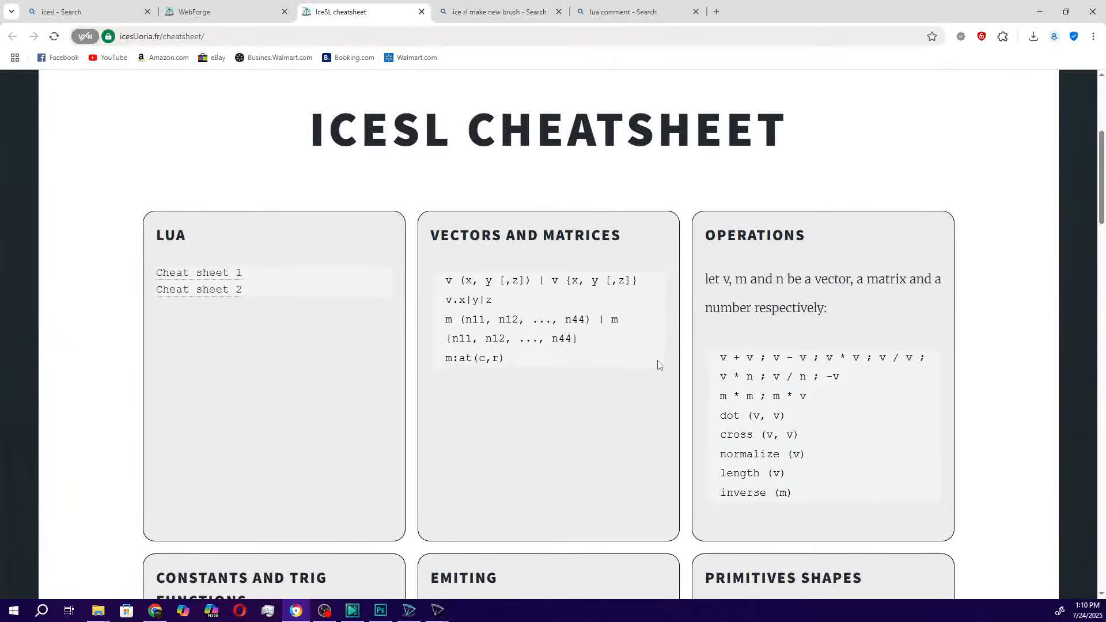
pyautogui.scroll(-1, 657, 364)
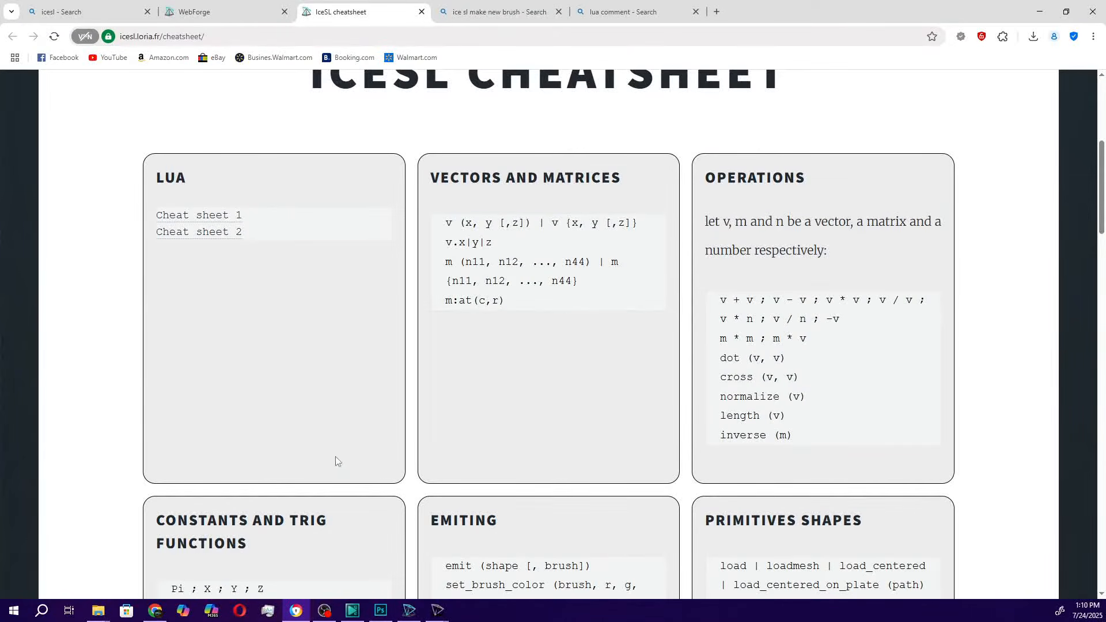
pyautogui.scroll(-3, 253, 546)
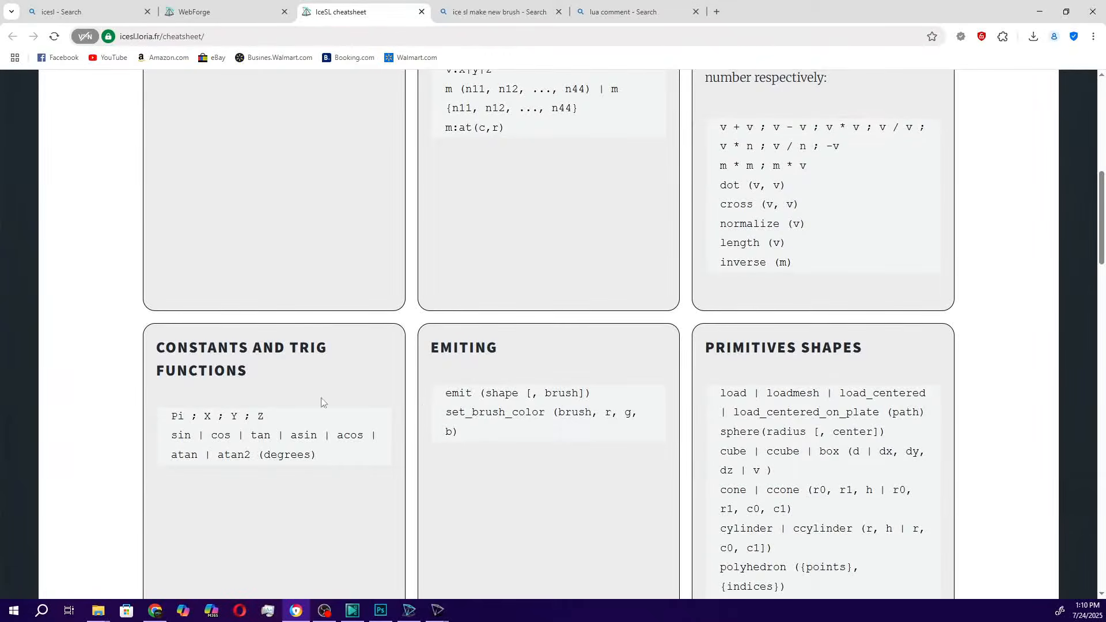
pyautogui.scroll(-3, 661, 458)
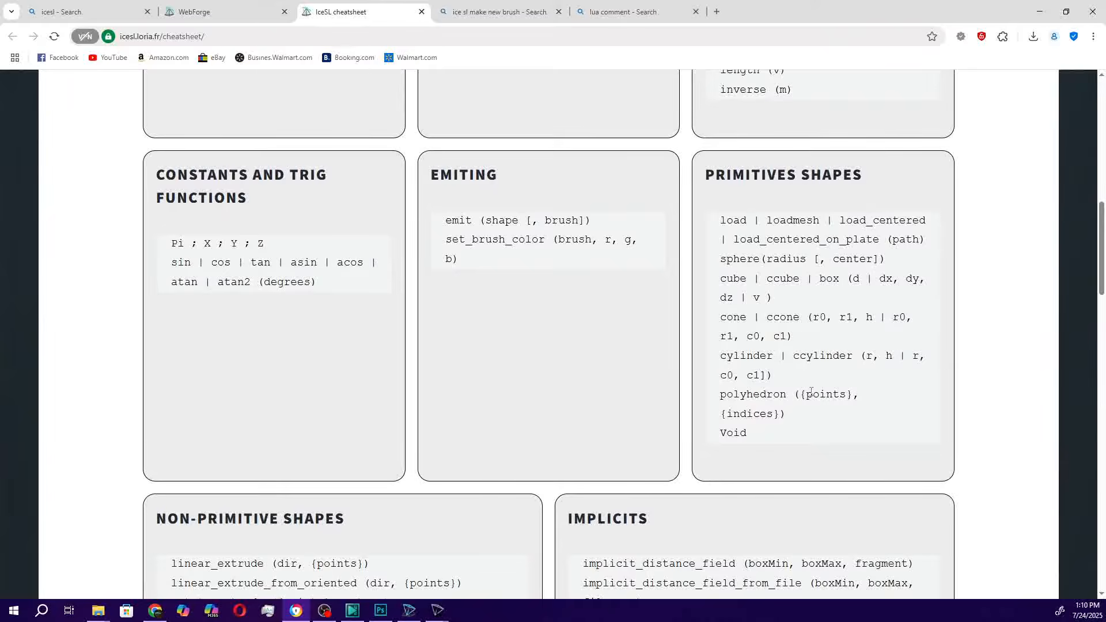
pyautogui.scroll(-4, 632, 402)
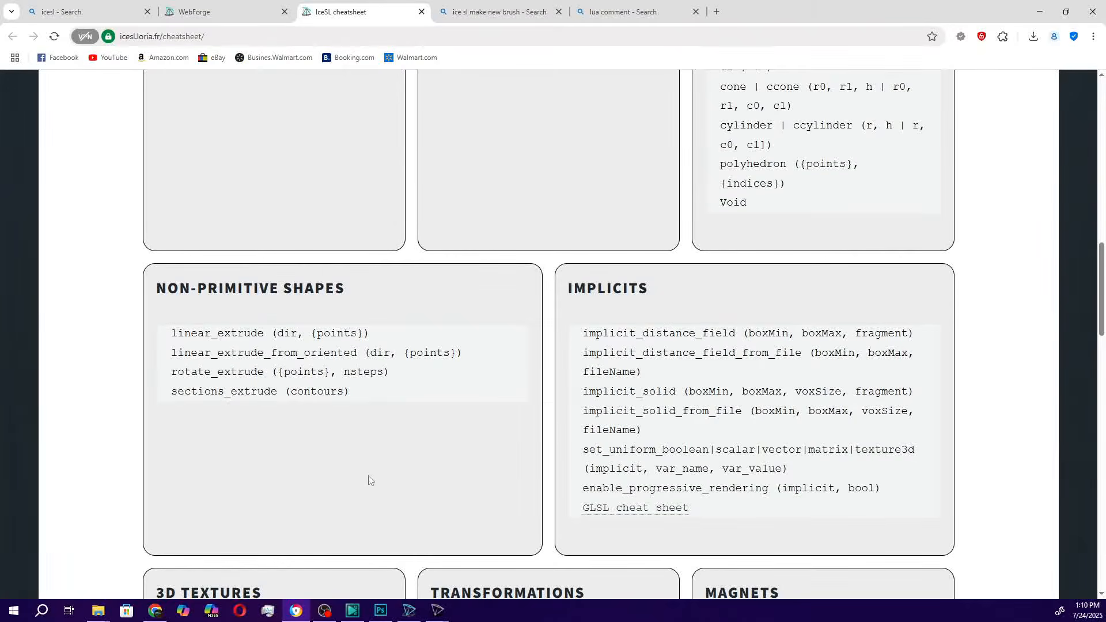
pyautogui.scroll(-2, 436, 469)
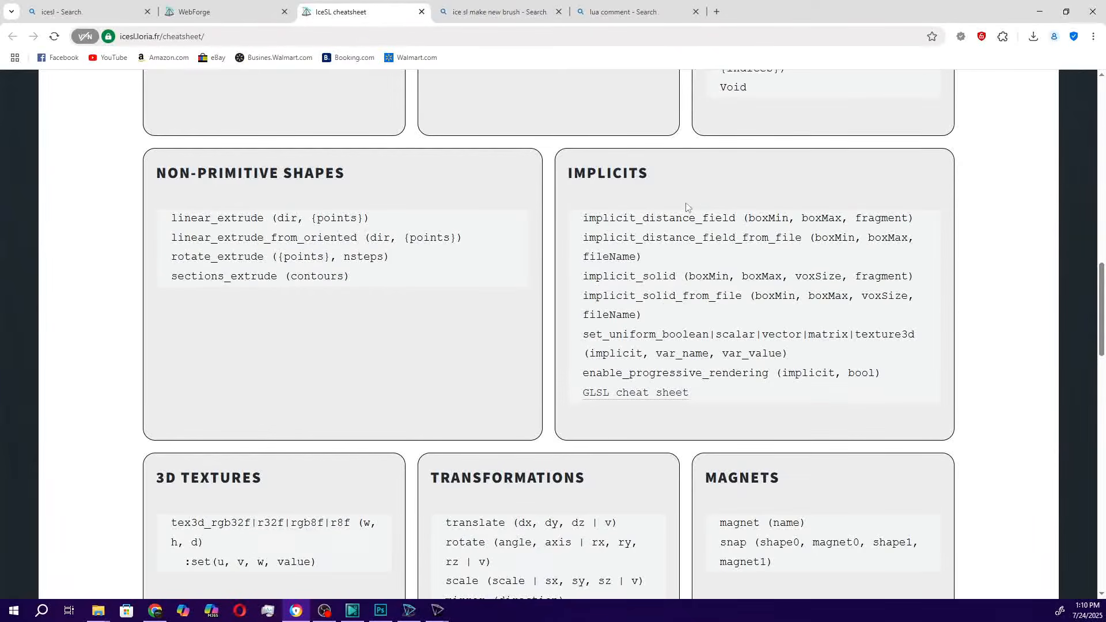
pyautogui.scroll(-4, 675, 301)
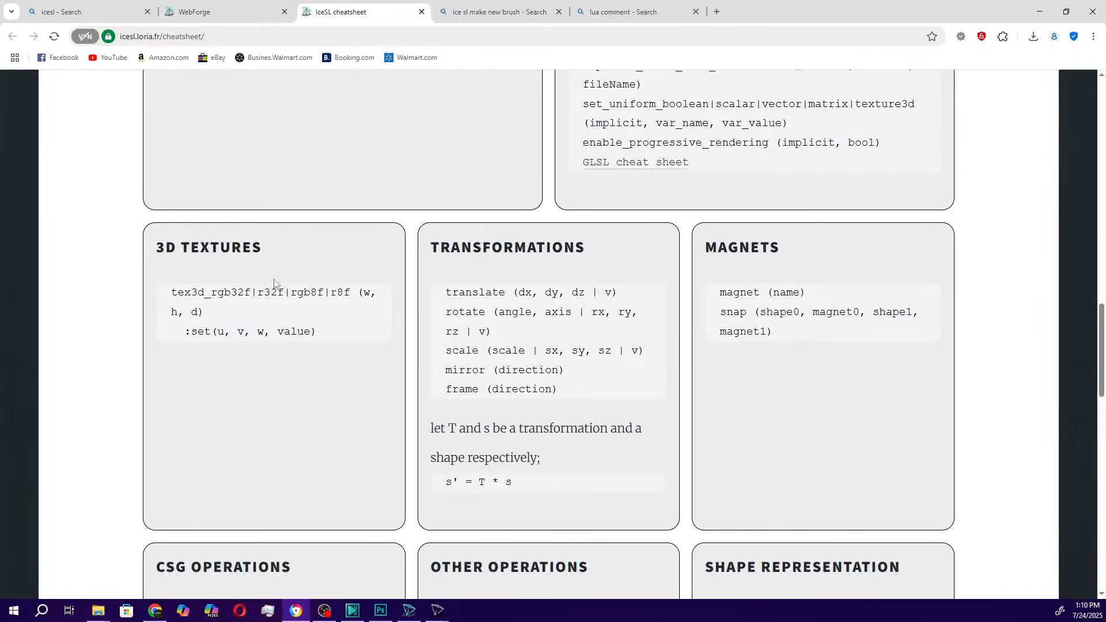
pyautogui.scroll(-3, 279, 328)
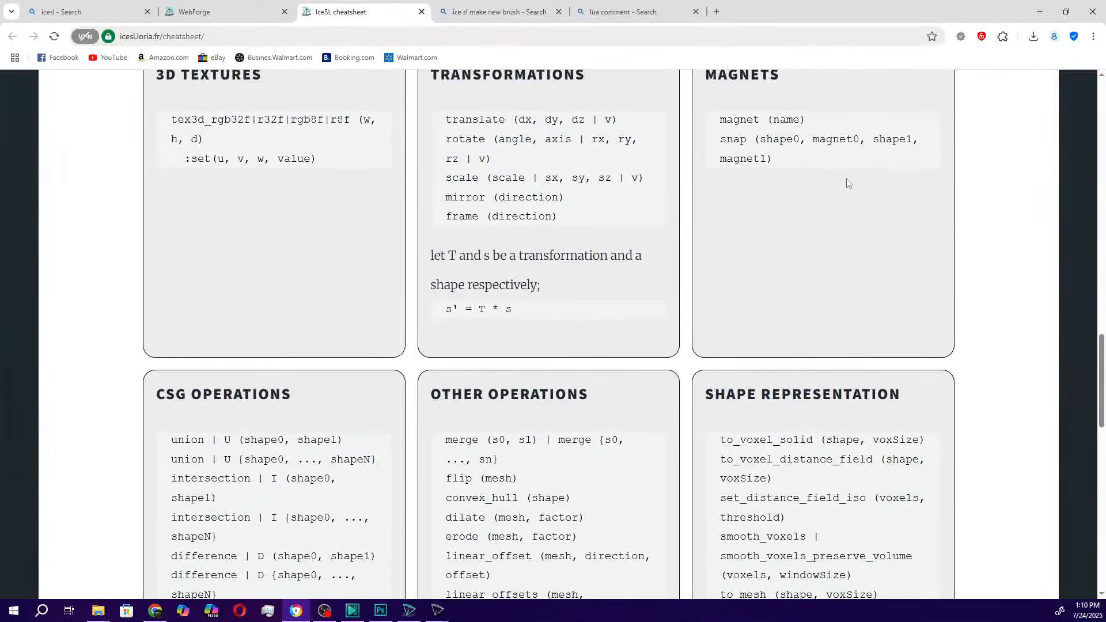
pyautogui.scroll(-4, 406, 299)
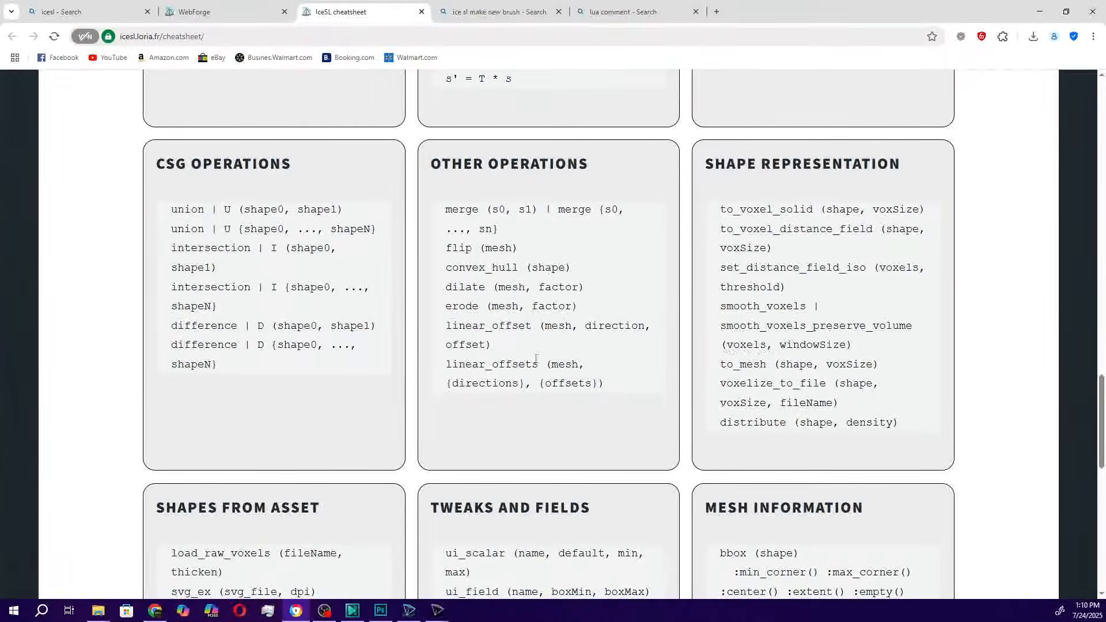
pyautogui.scroll(-4, 625, 345)
pyautogui.scroll(1, 686, 387)
pyautogui.scroll(-7, 526, 399)
# Step: Open the Scripting Language page from the IceSL website's documentation and look over its table of contents
pyautogui.scroll(20, 528, 403)
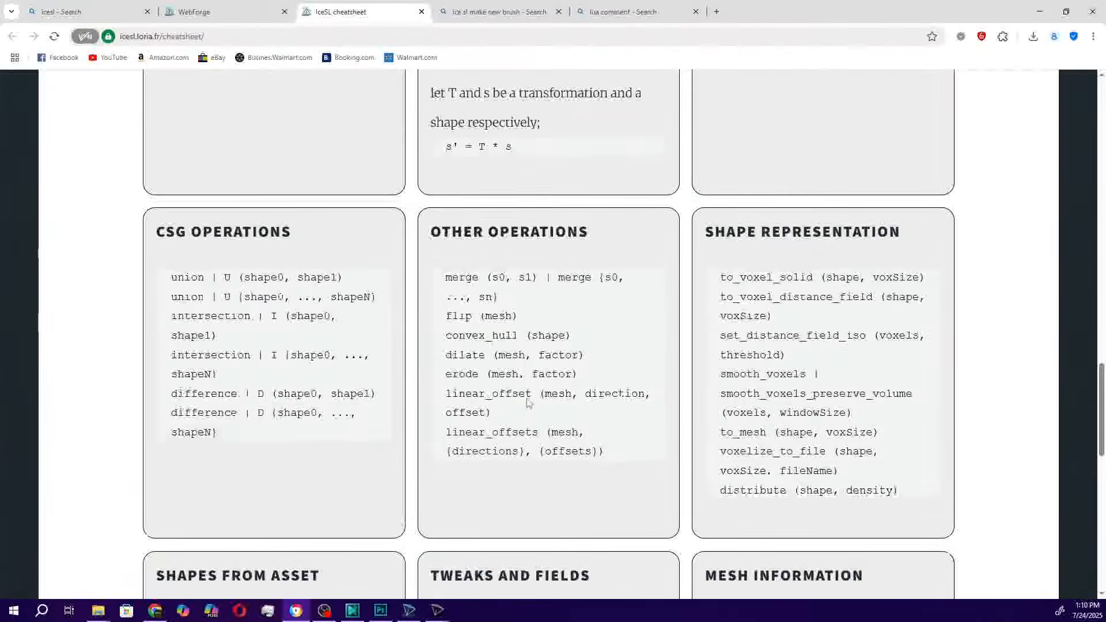
pyautogui.scroll(10, 528, 409)
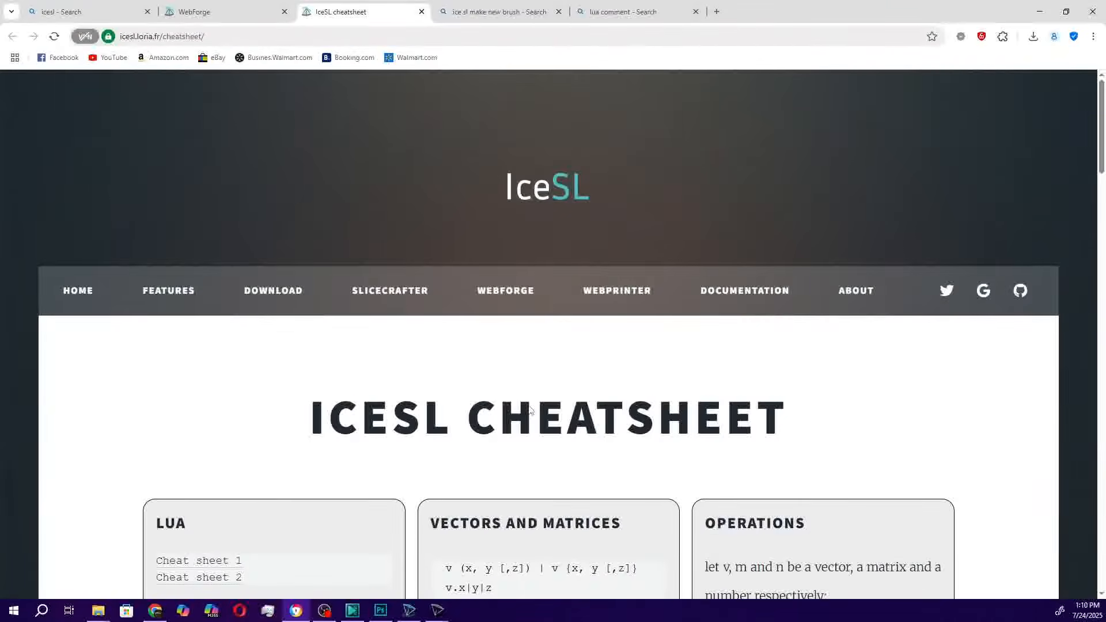
pyautogui.click(740, 281)
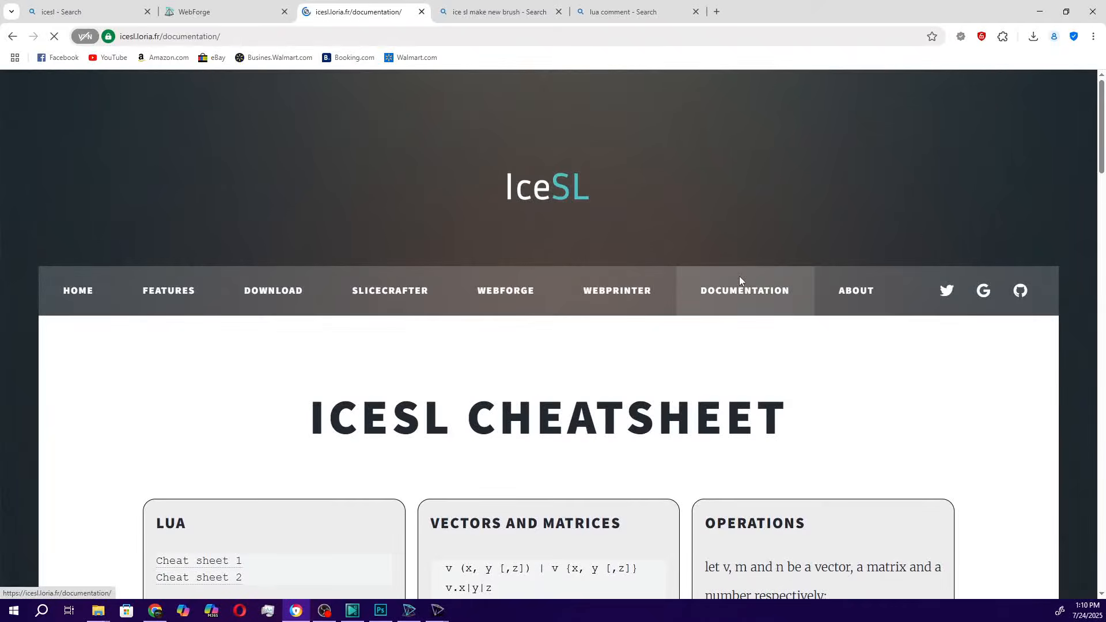
pyautogui.scroll(-6, 655, 328)
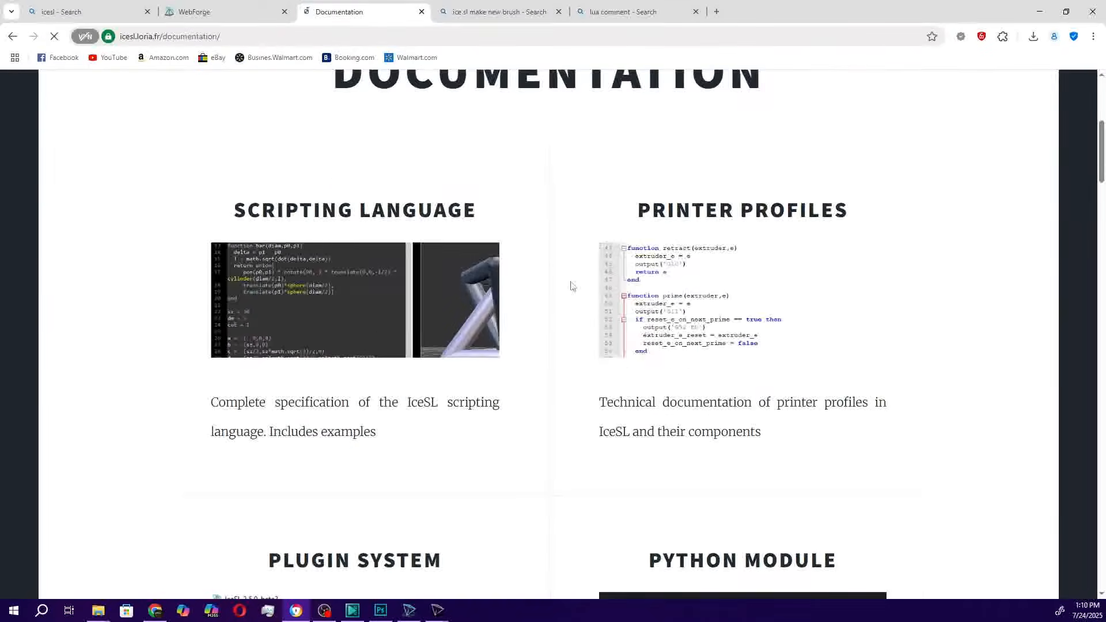
pyautogui.scroll(-3, 375, 326)
pyautogui.scroll(2, 365, 302)
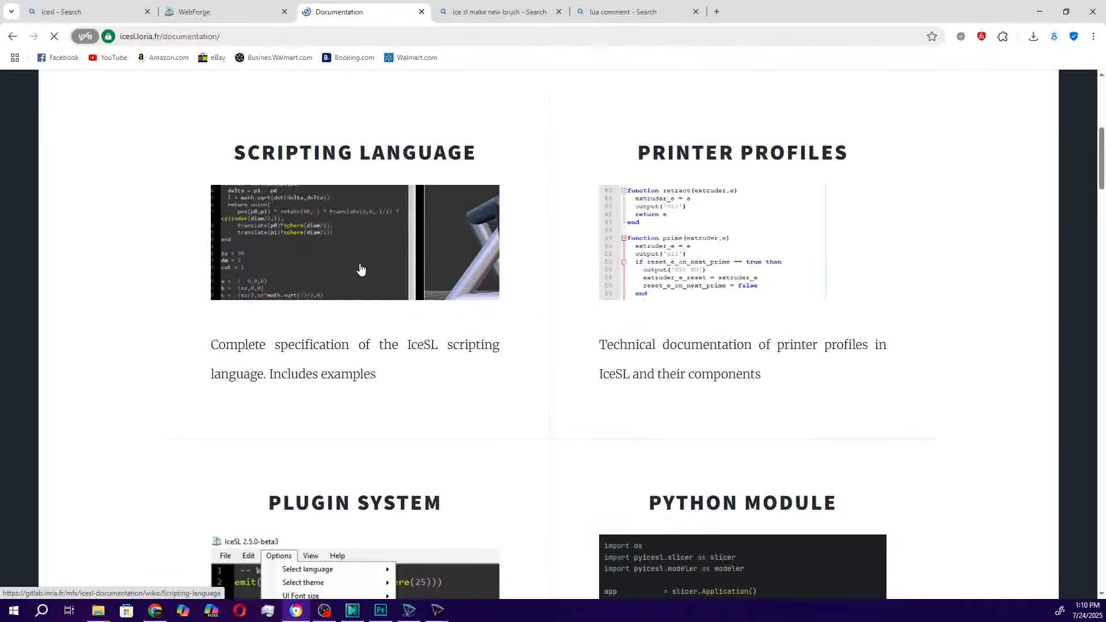
pyautogui.click(361, 269)
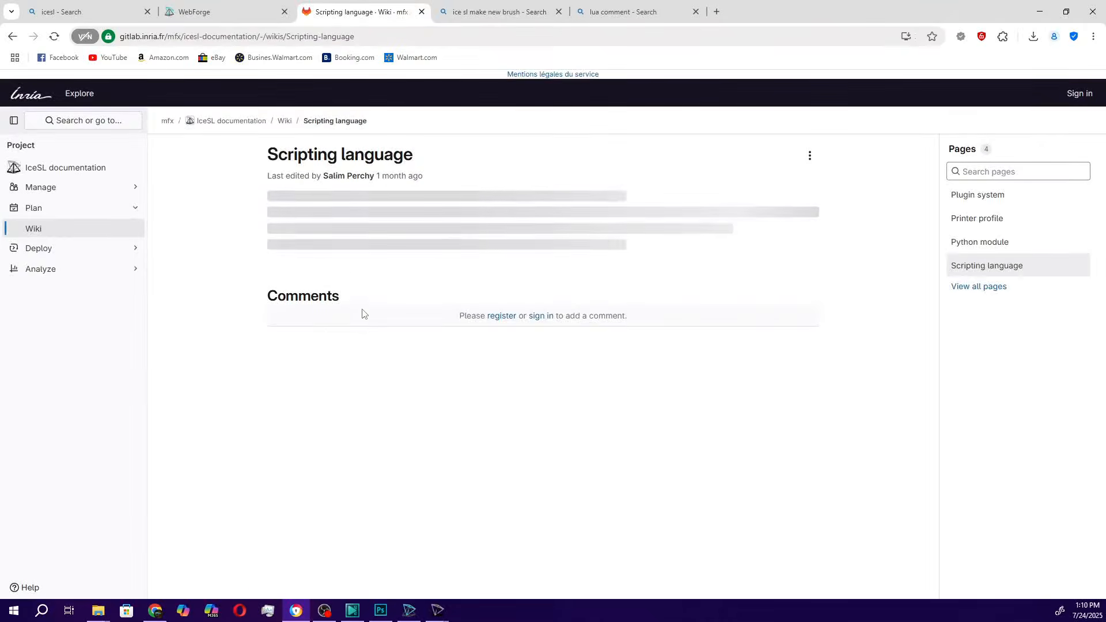
pyautogui.scroll(-8, 444, 364)
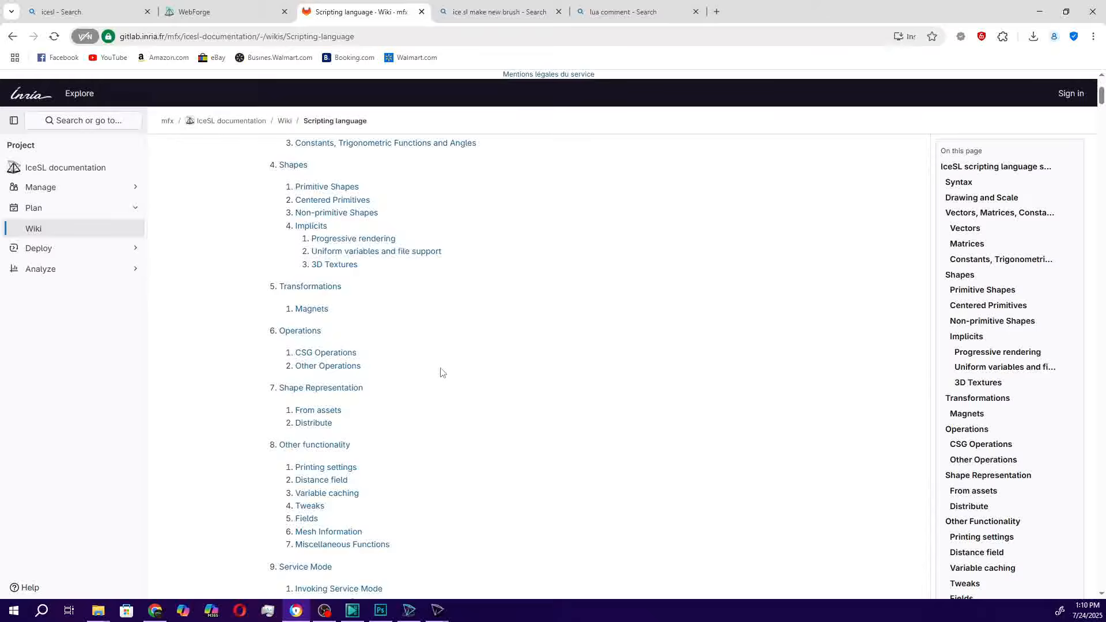
pyautogui.scroll(7, 440, 372)
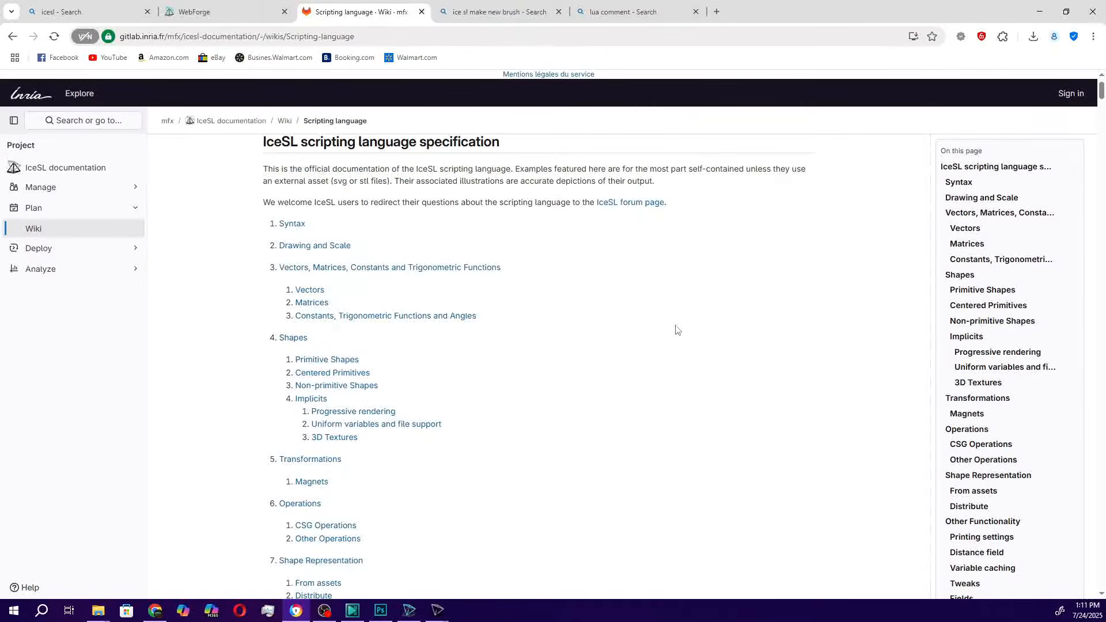
# Step: Go to the WebForge page, open SliceCrafter from the site and view its online slicing workspace once loaded
pyautogui.click(199, 12)
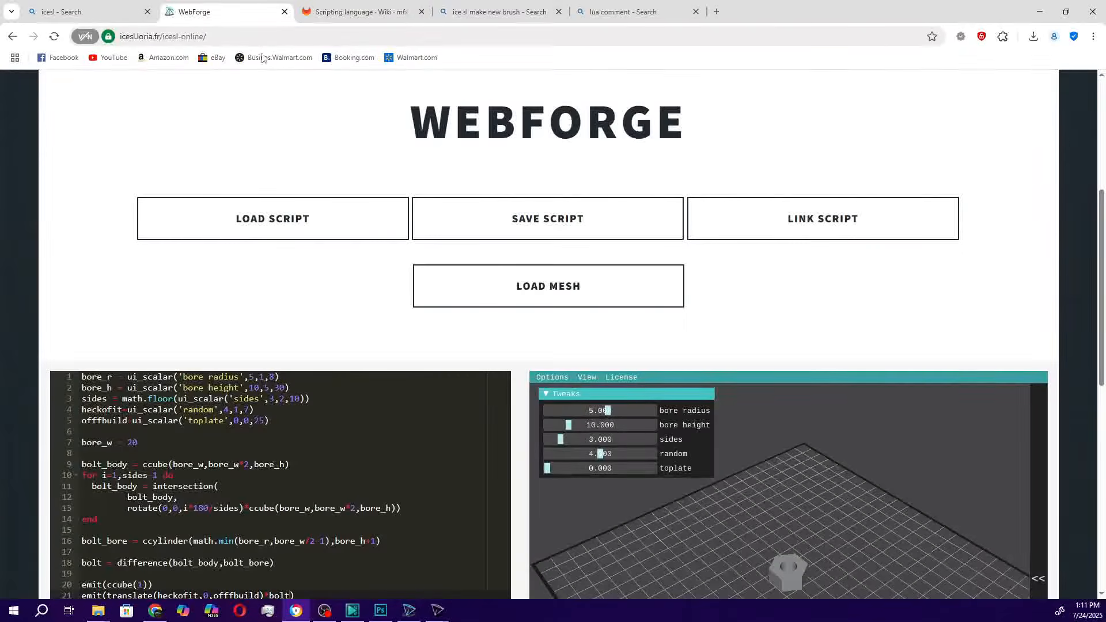
pyautogui.scroll(5, 557, 255)
pyautogui.scroll(-3, 718, 326)
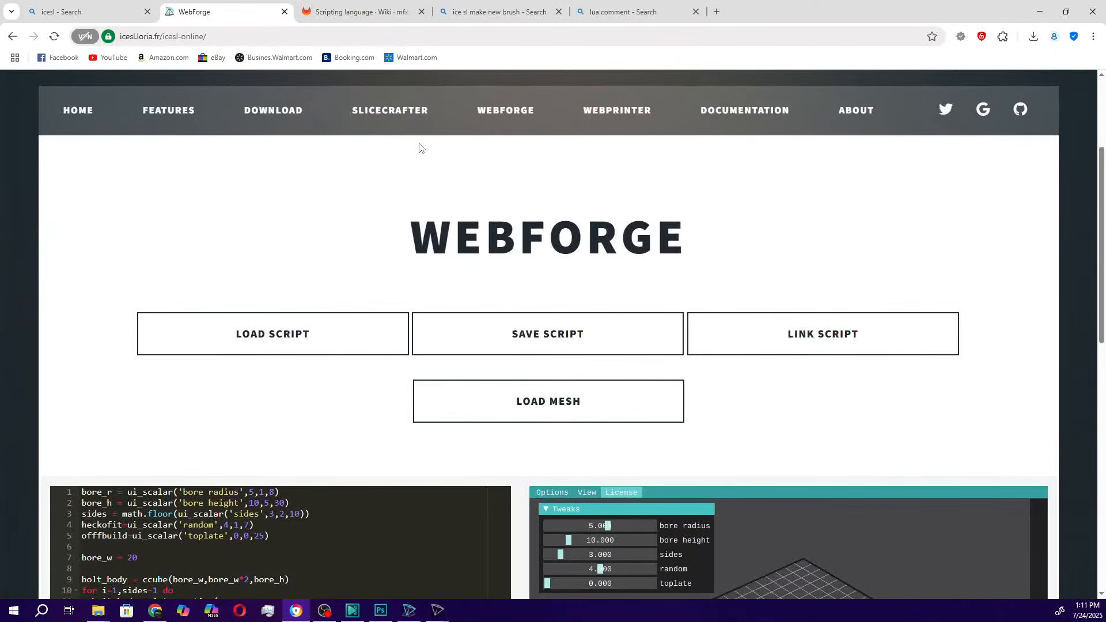
pyautogui.click(384, 113)
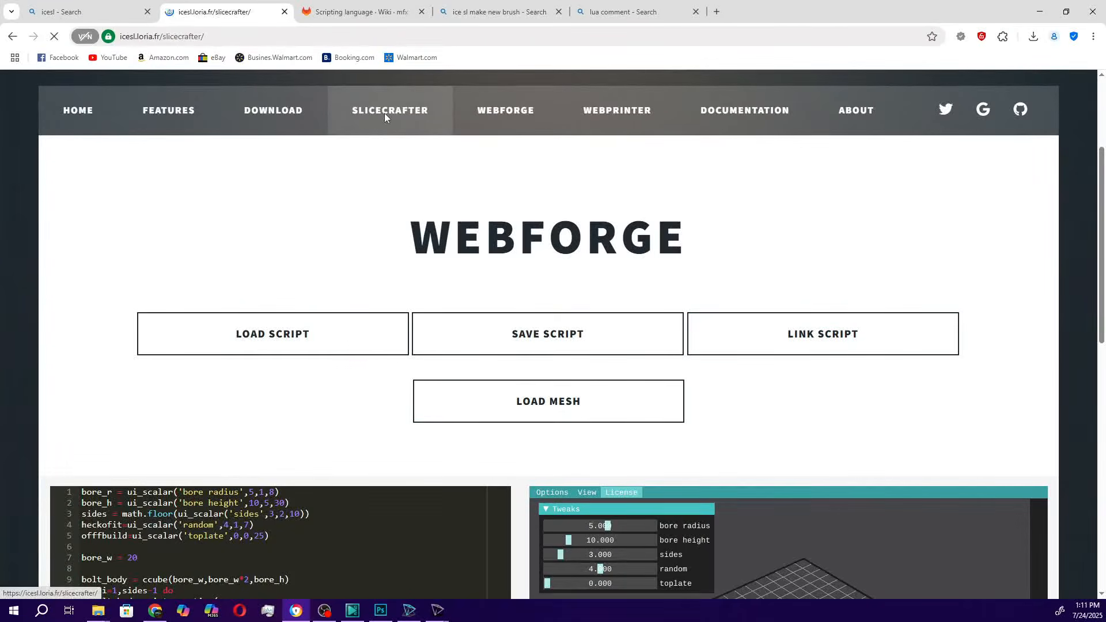
pyautogui.scroll(-5, 503, 299)
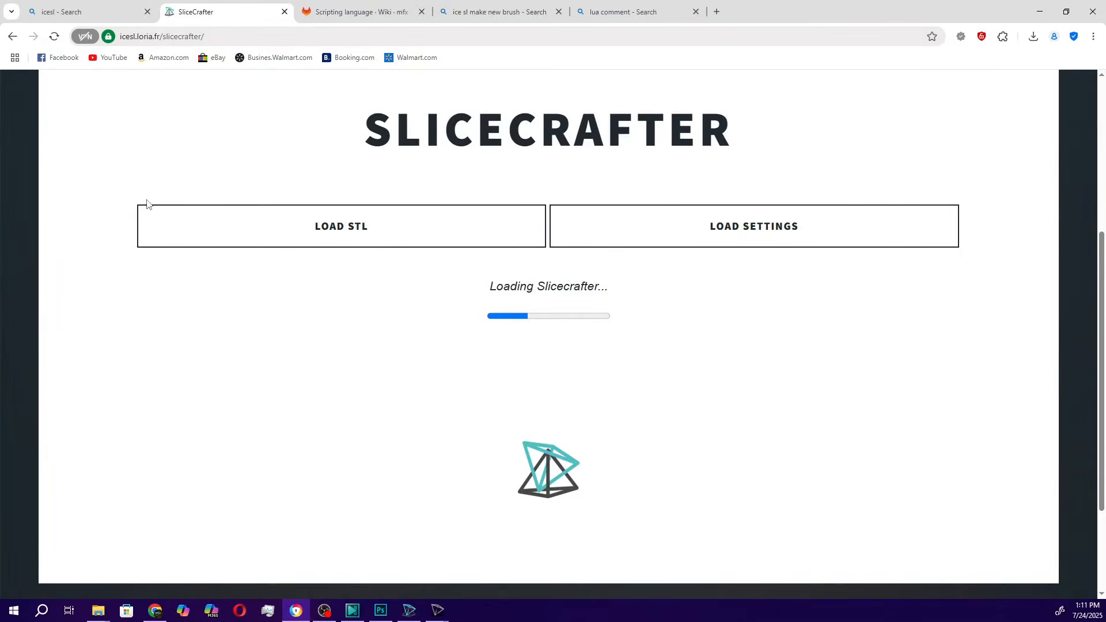
pyautogui.scroll(5, 371, 351)
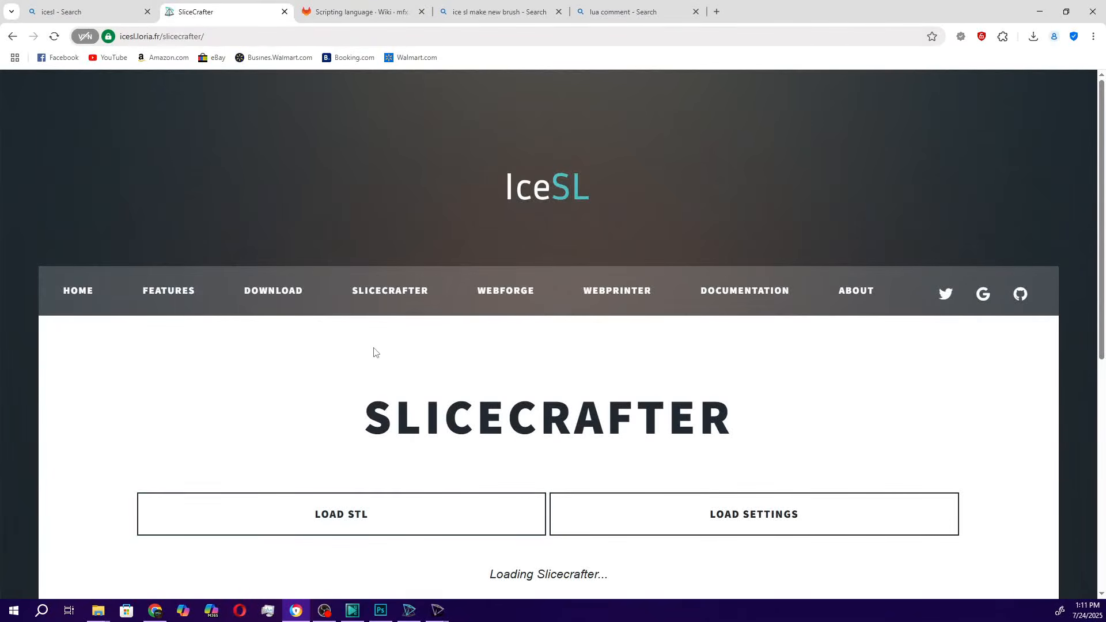
pyautogui.scroll(-6, 380, 348)
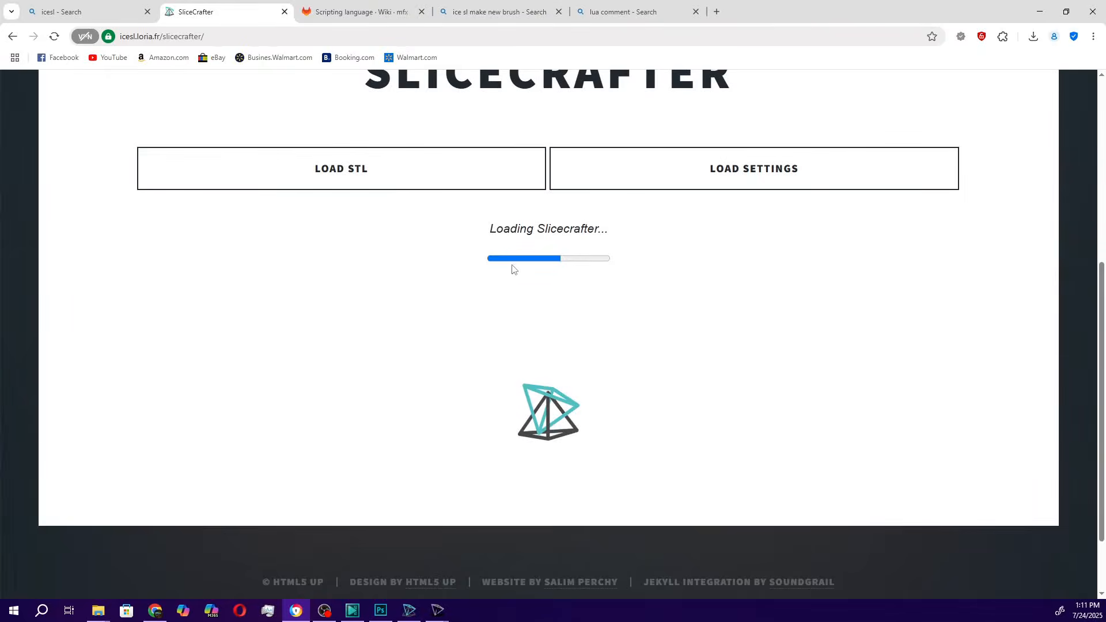
pyautogui.scroll(3, 439, 303)
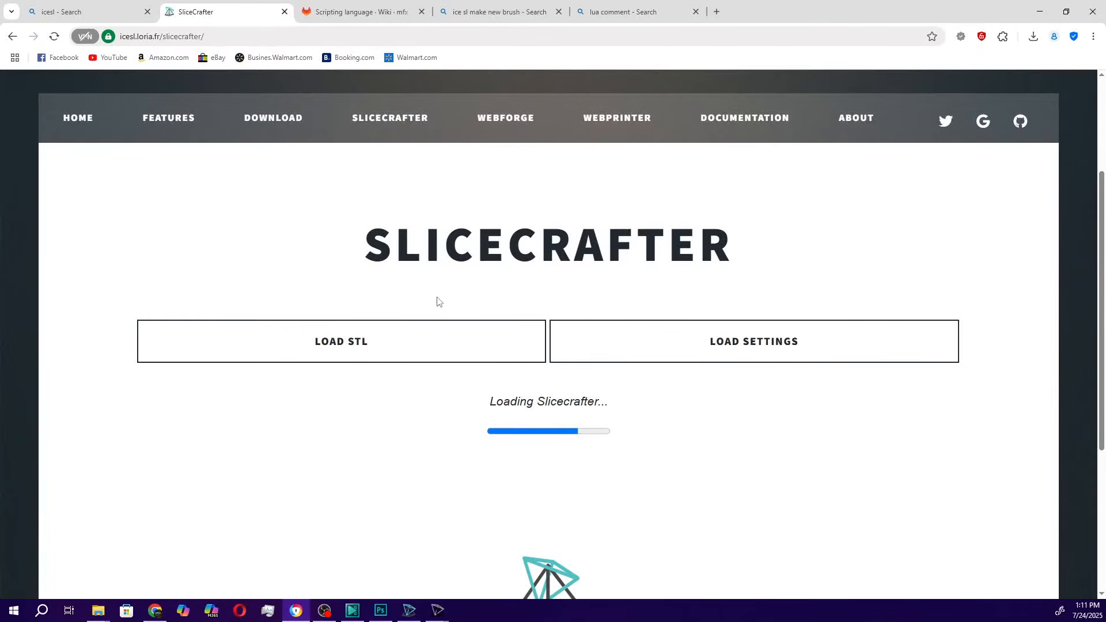
pyautogui.scroll(-2, 547, 419)
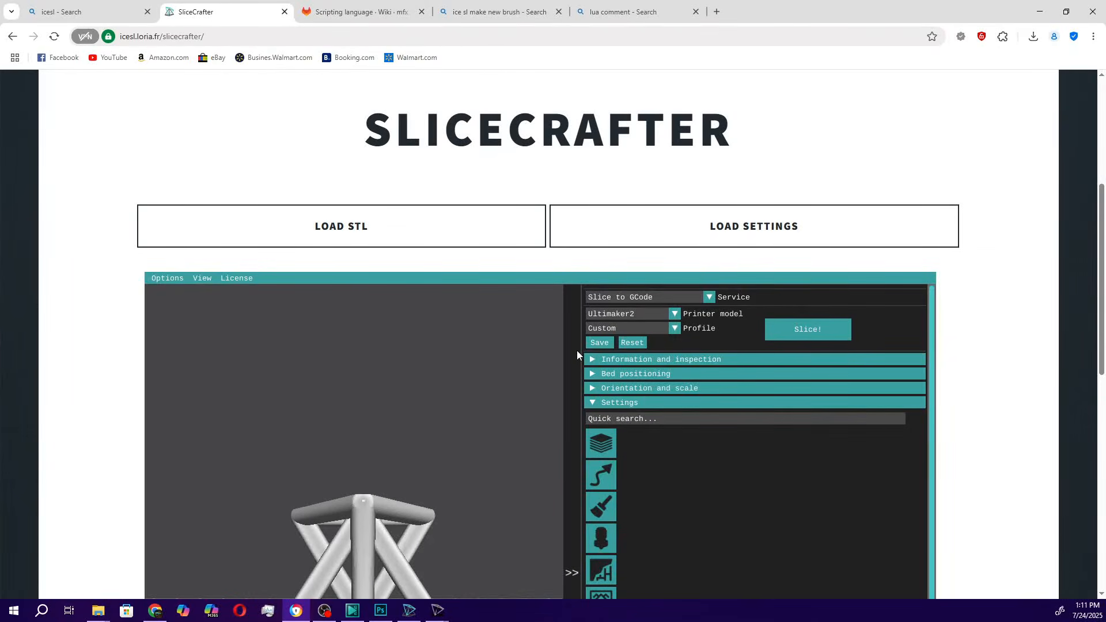
pyautogui.scroll(-3, 104, 288)
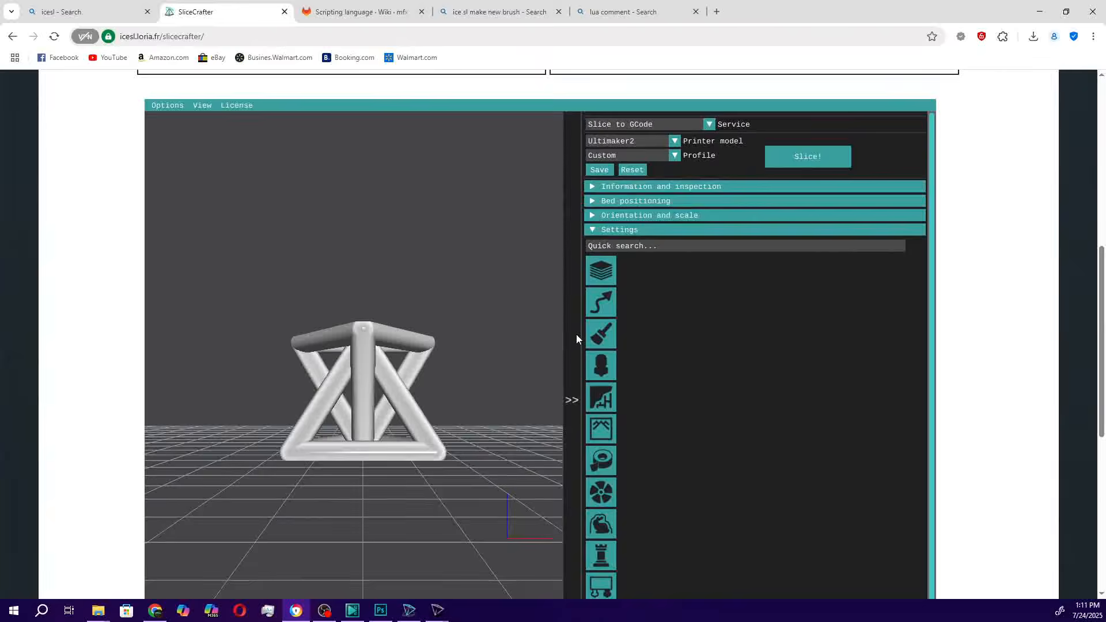